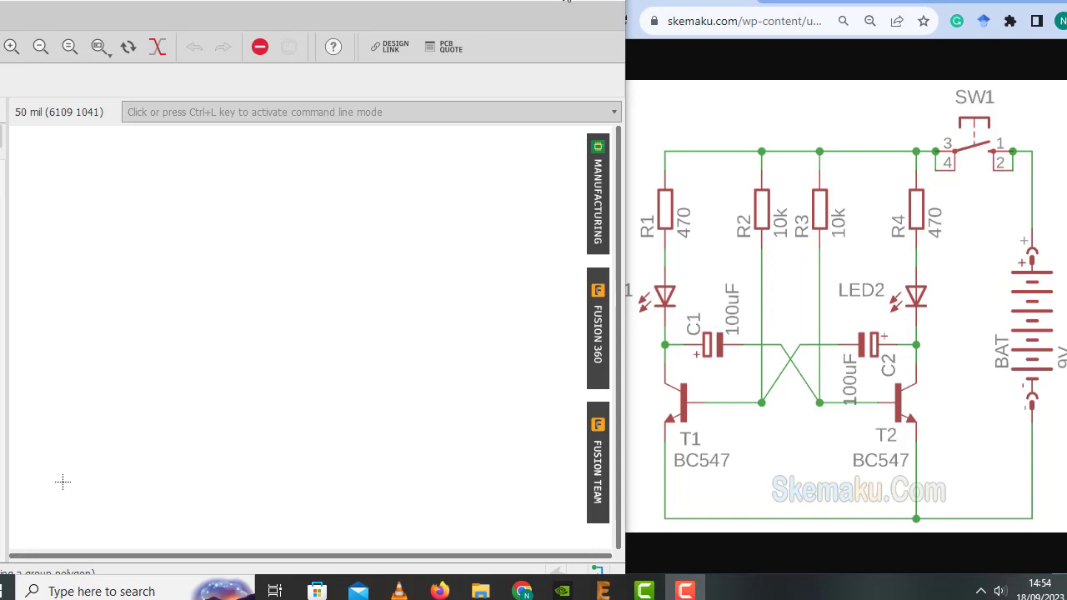
Place a vertical pair of vias for resistor R1 in the board's upper-left area, at about (-450, 3700) and (-450, 3300) mil.
click(564, 0)
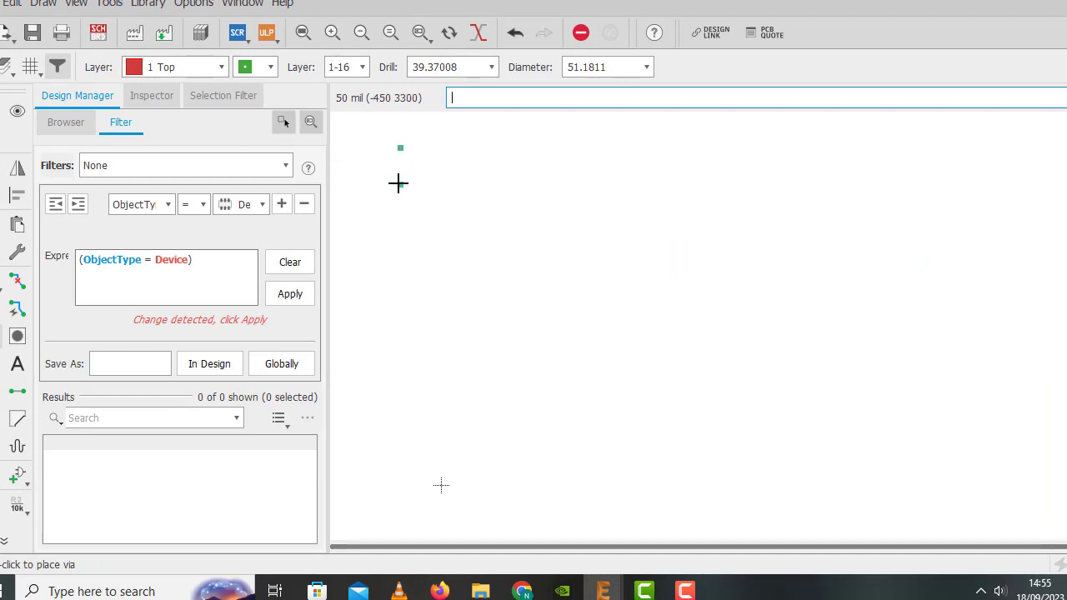
click(399, 183)
click(1053, 0)
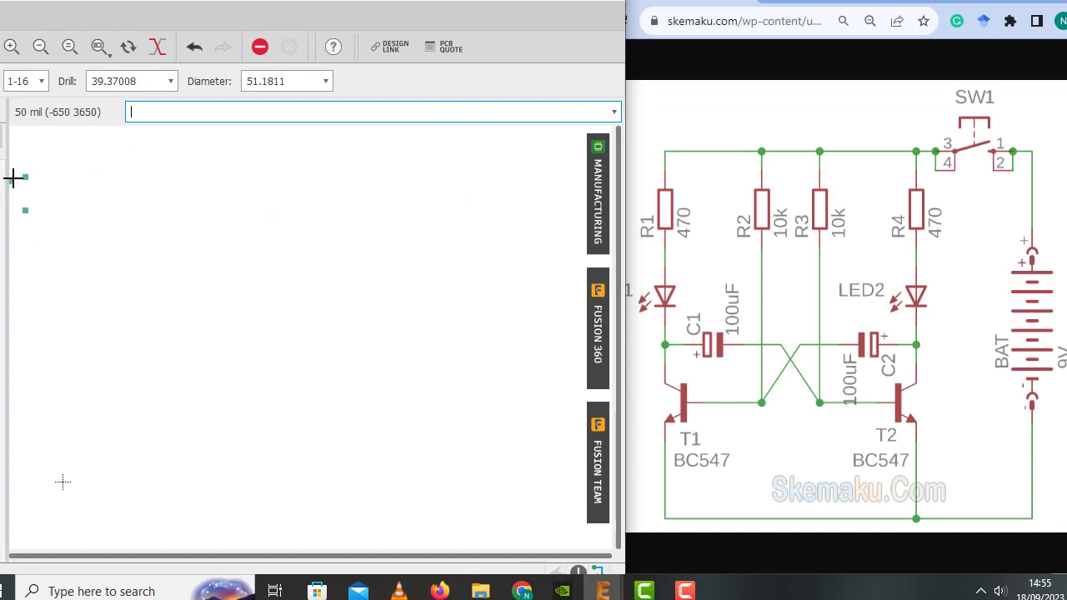
click(14, 177)
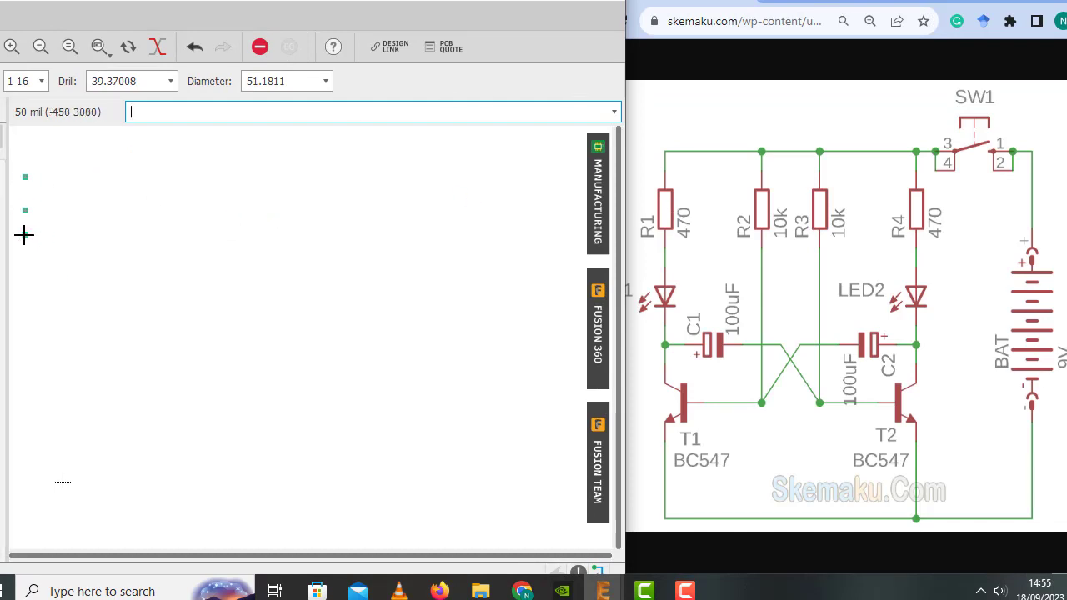
click(24, 235)
click(24, 266)
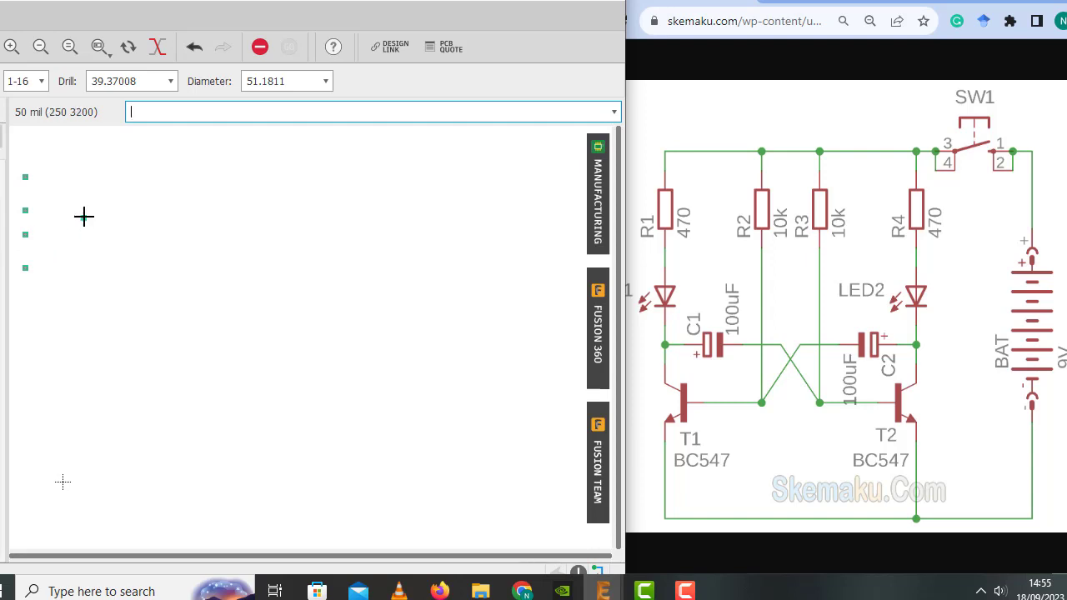
click(63, 176)
click(62, 209)
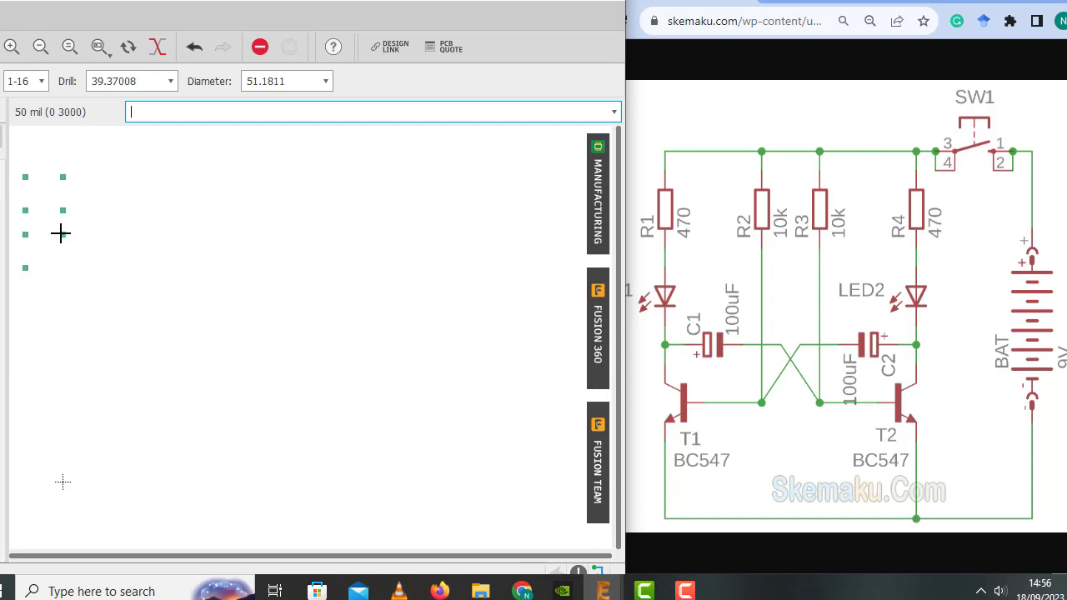
click(63, 234)
key(ctrl+z)
key(ctrl+z)
key(ctrl+z)
key(ctrl+z)
key(ctrl+z)
key(ctrl+z)
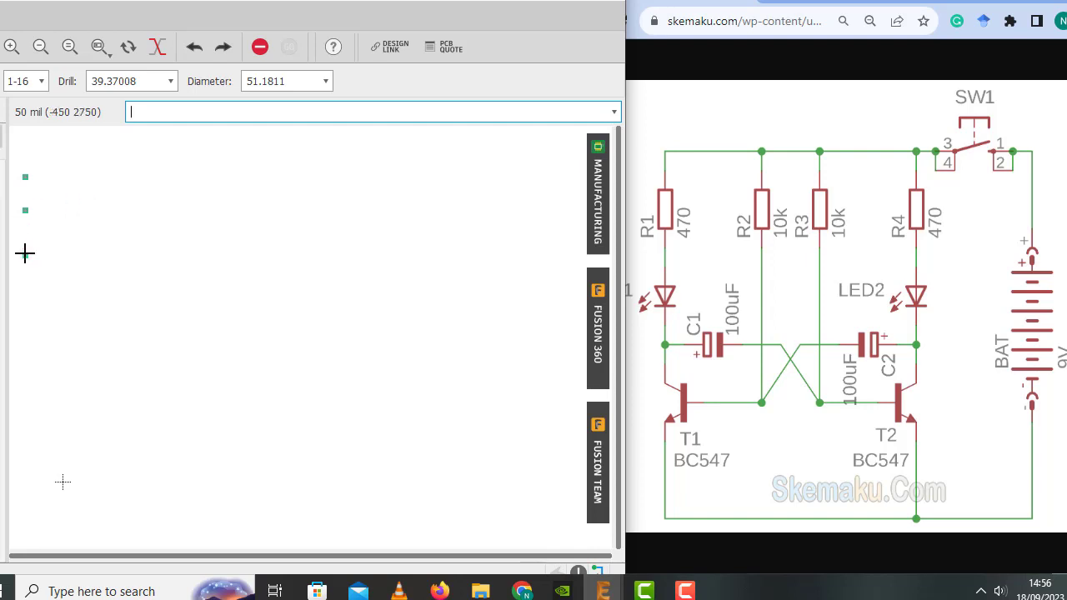
Place three more vertical via pairs for R2, R3 and R4, forming a two-by-two grid of resistor pads with the R1 pair.
click(25, 255)
click(25, 292)
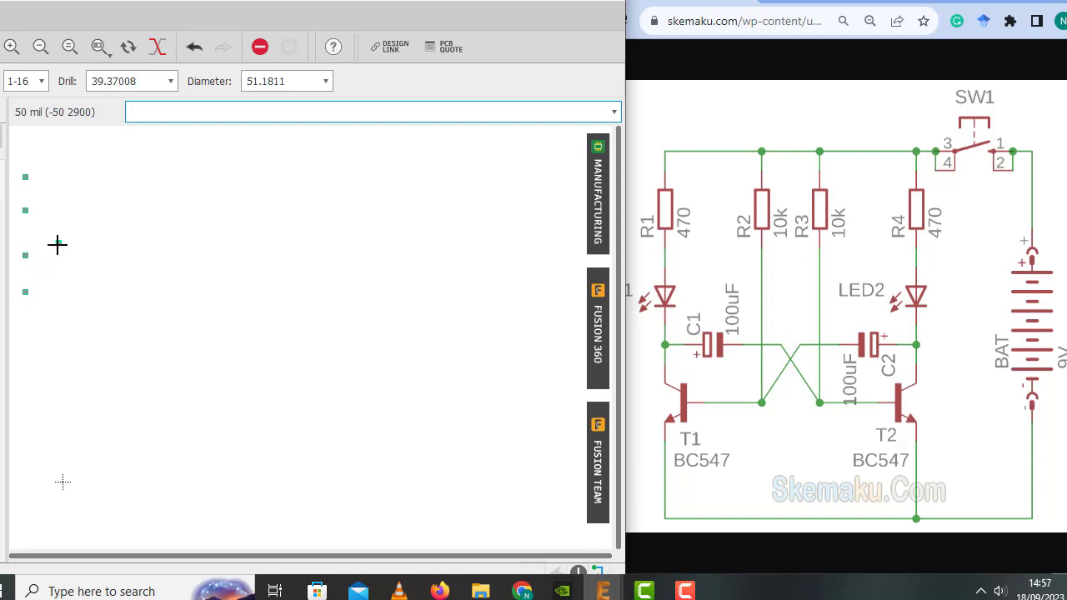
click(64, 176)
click(61, 209)
click(59, 254)
click(59, 291)
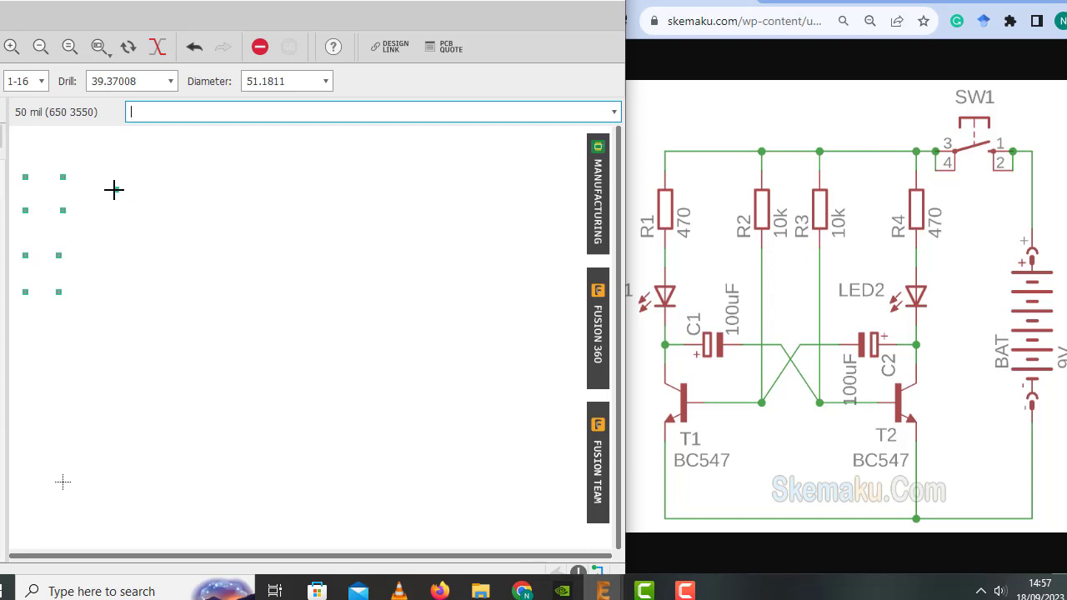
Place two vertical via pairs for capacitors C1 and C2 in one column right of the resistor pads, about 300 and 350 mil apart.
click(114, 191)
click(117, 214)
click(116, 268)
click(117, 285)
key(ctrl+z)
click(117, 293)
Place two triangular groups of three vias for transistors T1 and T2, one above the other, right of the capacitor pads.
click(170, 201)
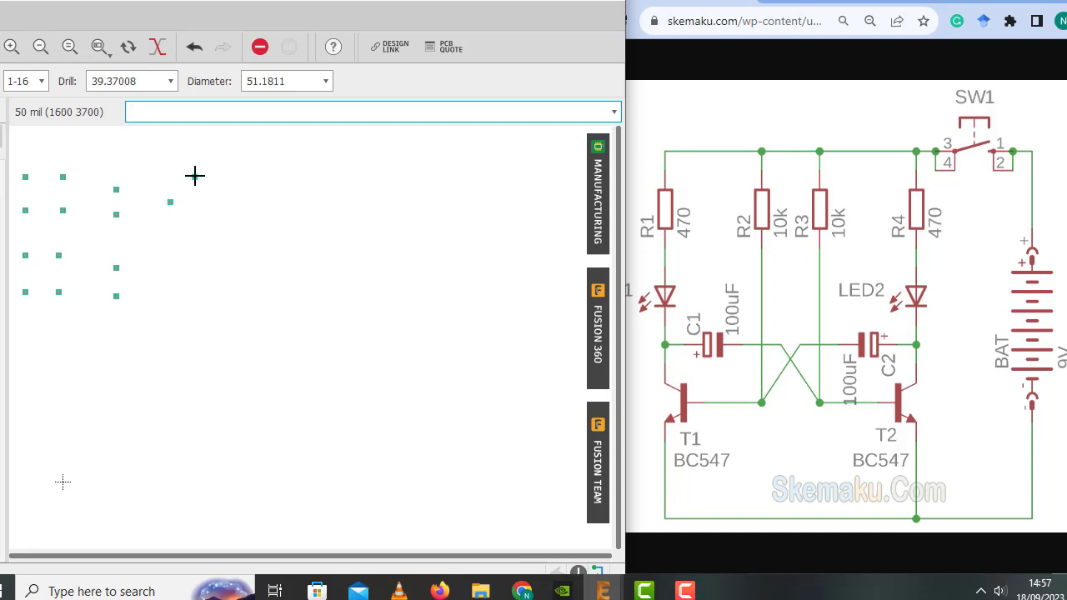
click(194, 175)
click(198, 229)
click(167, 284)
click(201, 267)
click(201, 308)
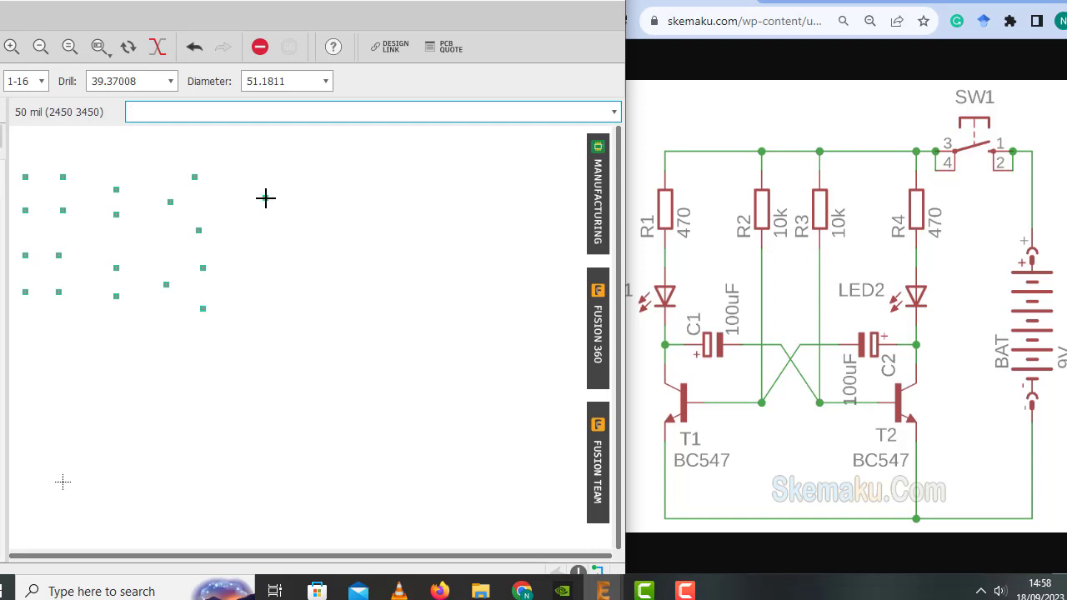
Place two horizontal via pairs for LED1 and LED2, one above the other, right of the transistor pads.
click(265, 198)
click(294, 197)
click(265, 281)
click(297, 281)
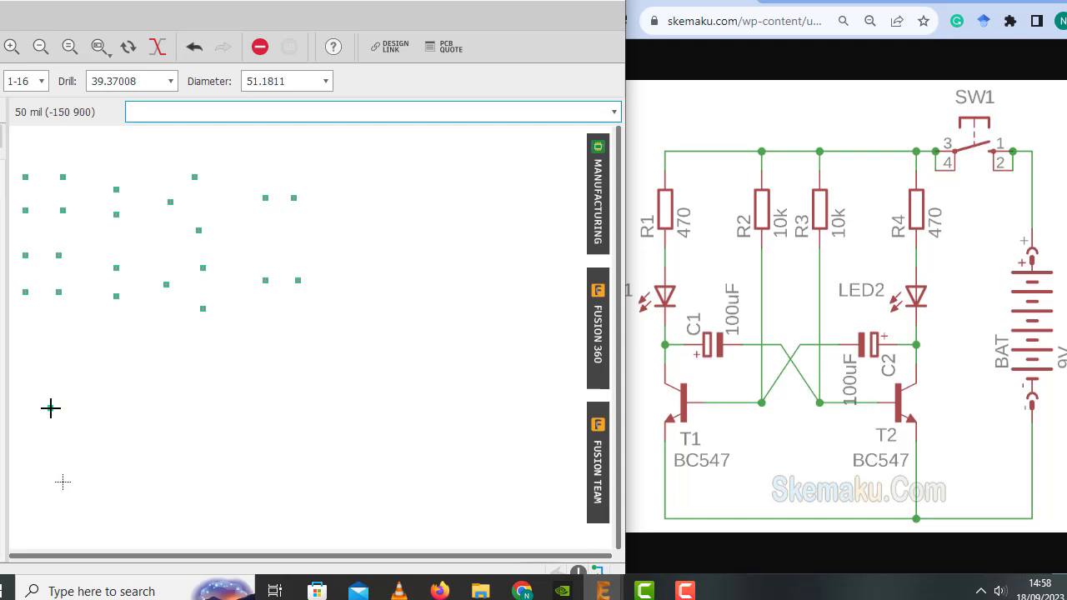
Place four vias in a horizontal row across the lower part of the board, at about y = 900 mil.
click(51, 407)
click(153, 407)
click(223, 408)
click(252, 407)
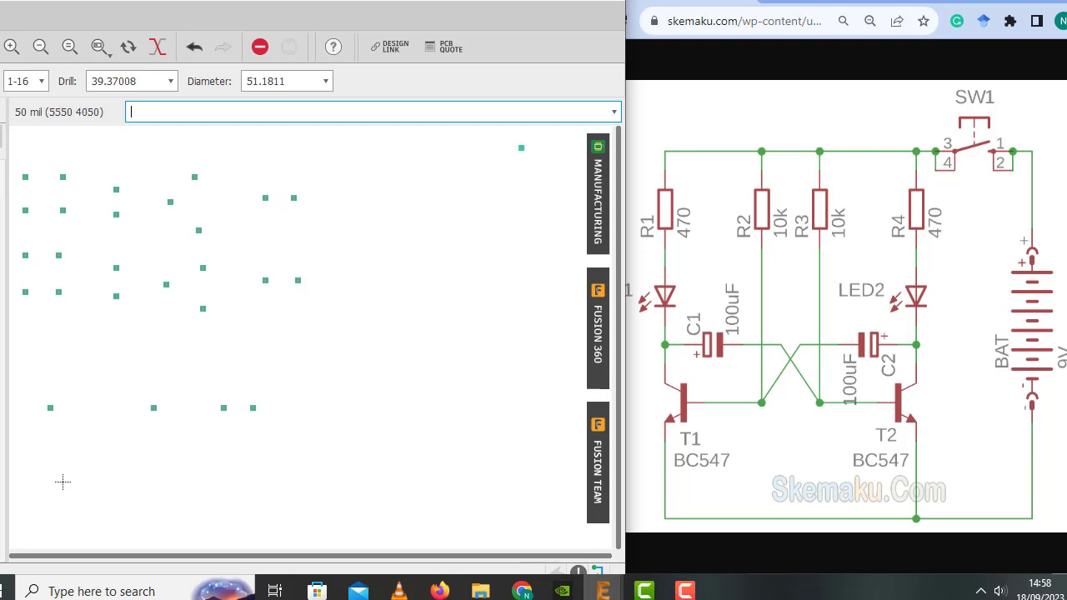
Delete the four vias in the second resistor column, which belong to R3 and R4.
click(568, 1)
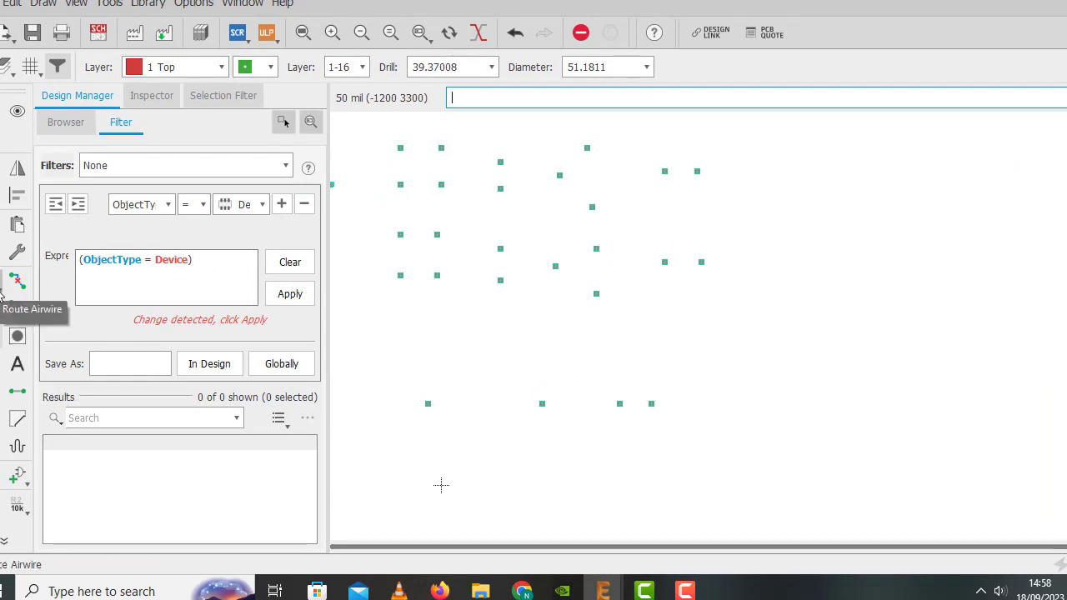
click(2, 252)
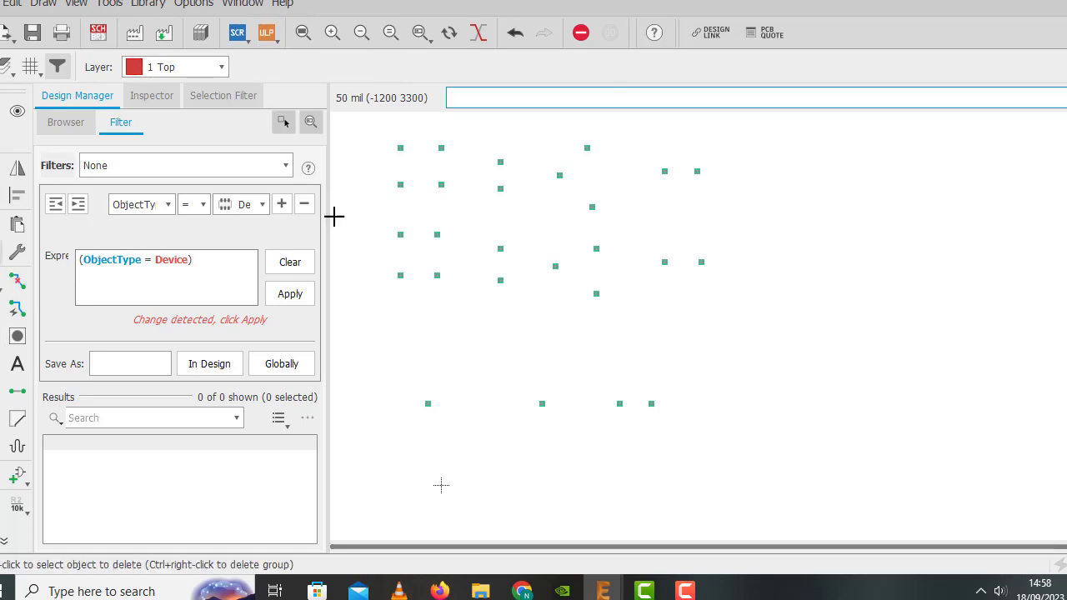
click(441, 184)
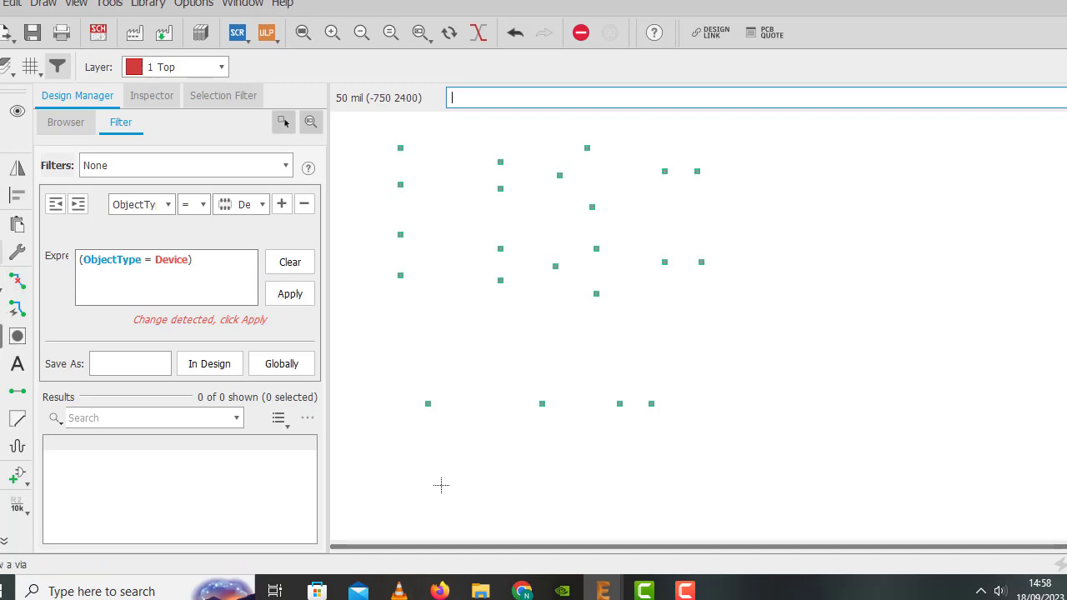
Place four new vias for R3 and R4 in one straight column at x = 50 mil, level with the R1 and R2 vias.
click(18, 336)
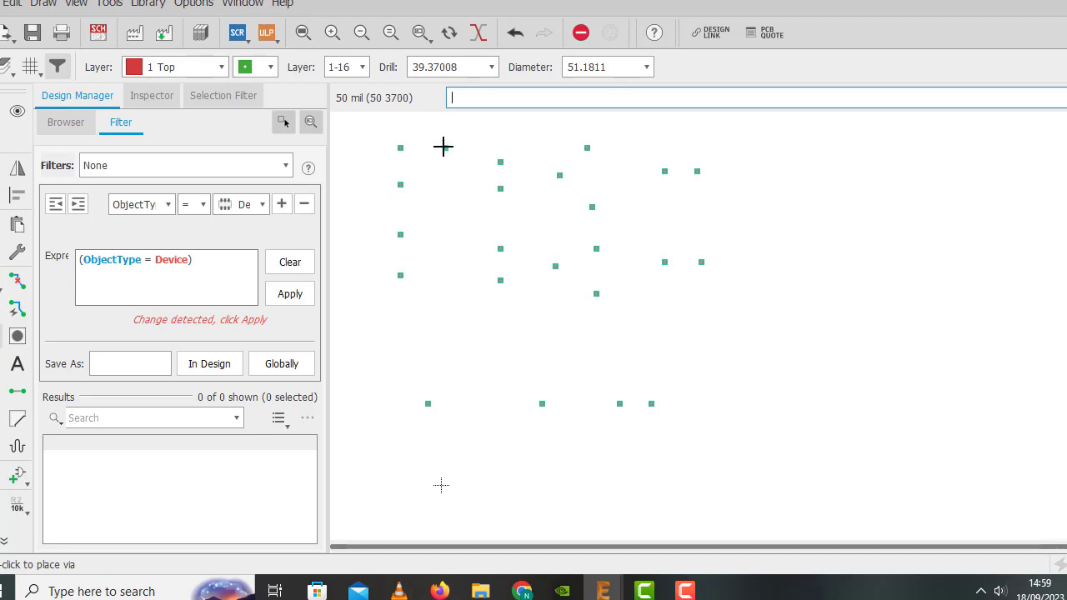
click(444, 148)
click(445, 184)
click(445, 234)
click(446, 273)
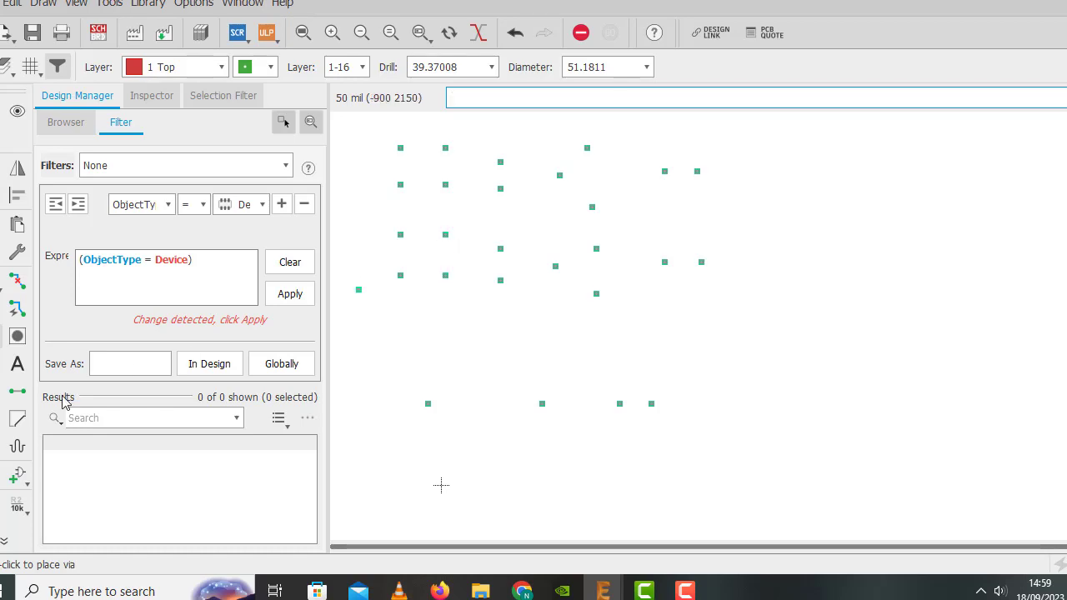
Add the text label R1 between the upper-left via pair and R2 between the pair below it.
click(17, 367)
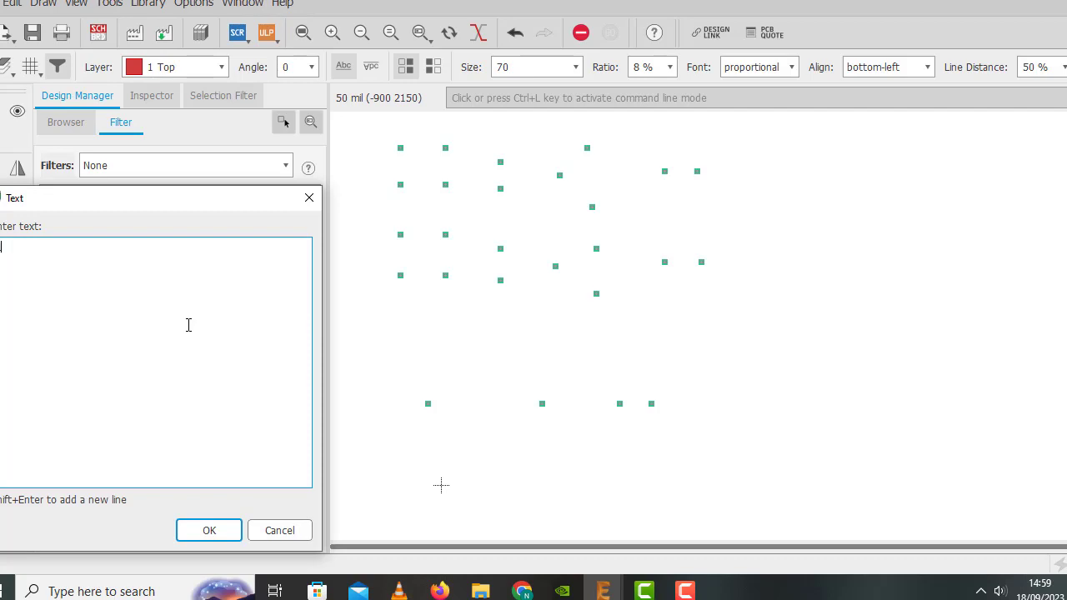
click(209, 530)
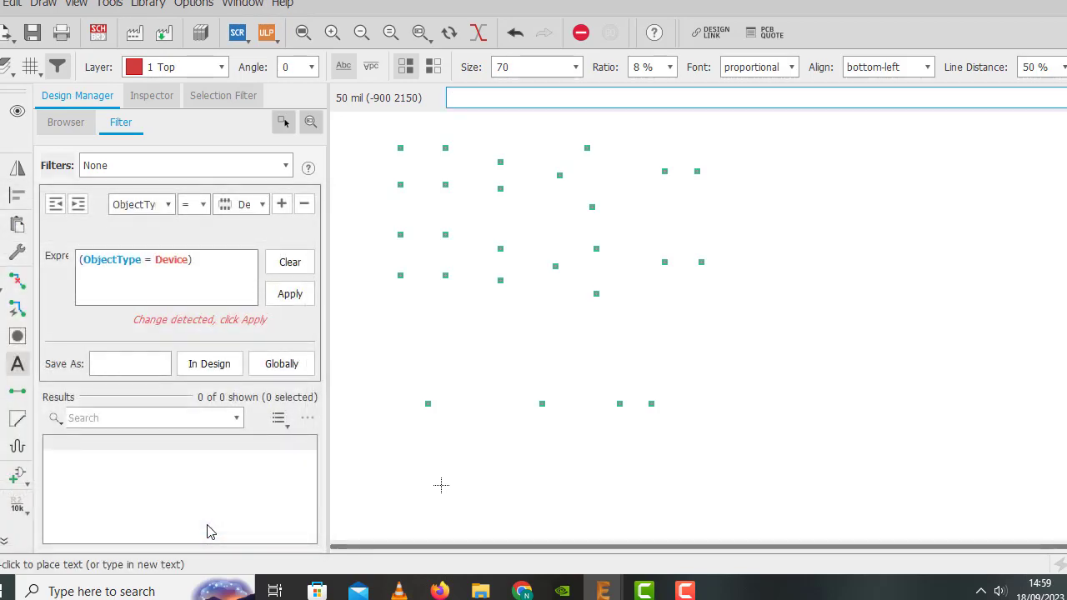
click(386, 168)
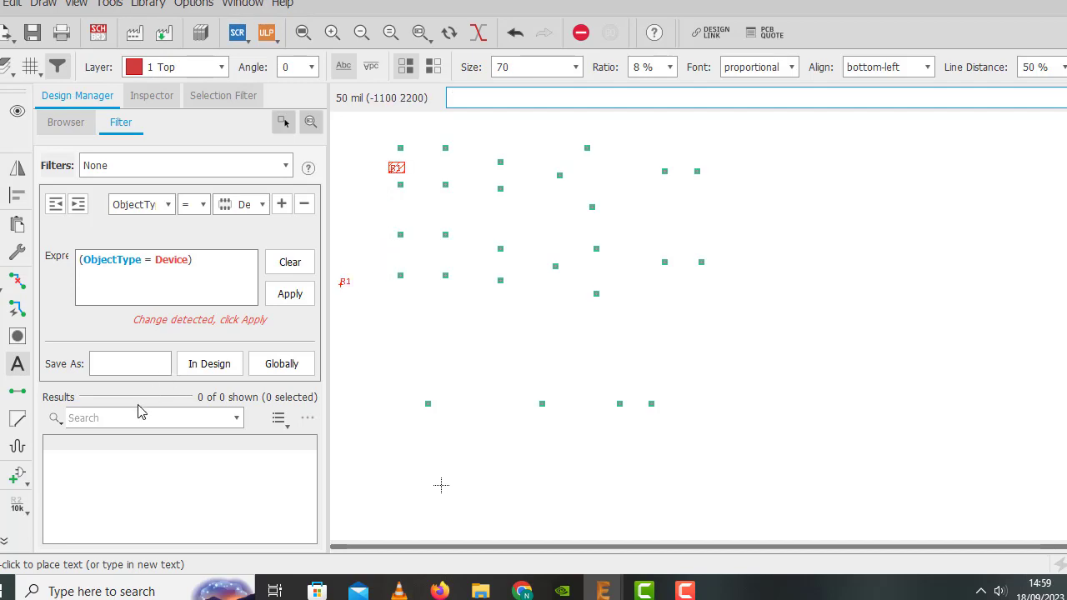
click(17, 364)
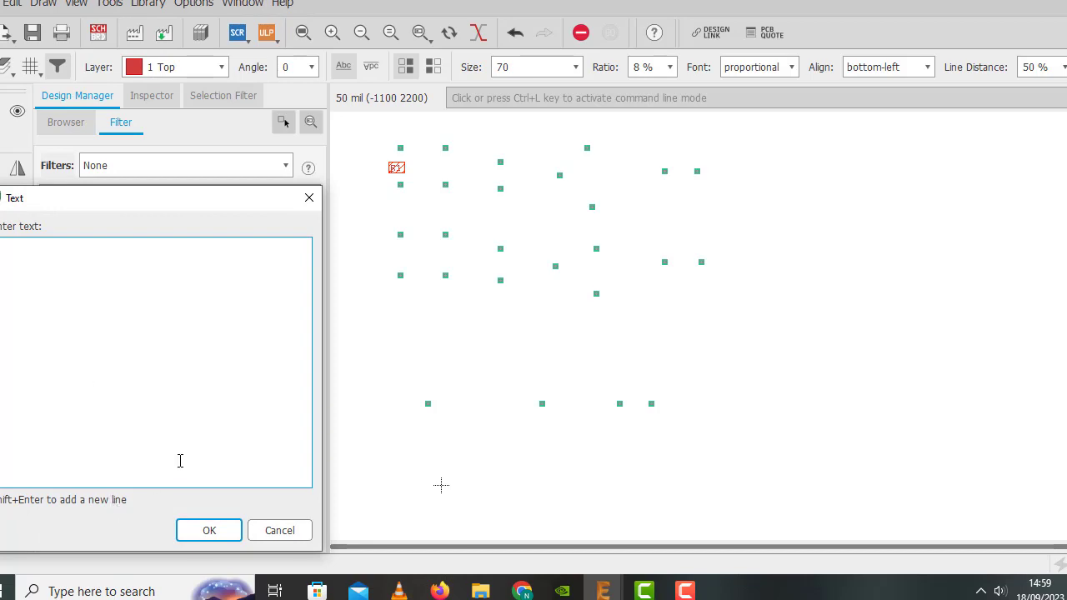
text(R2)
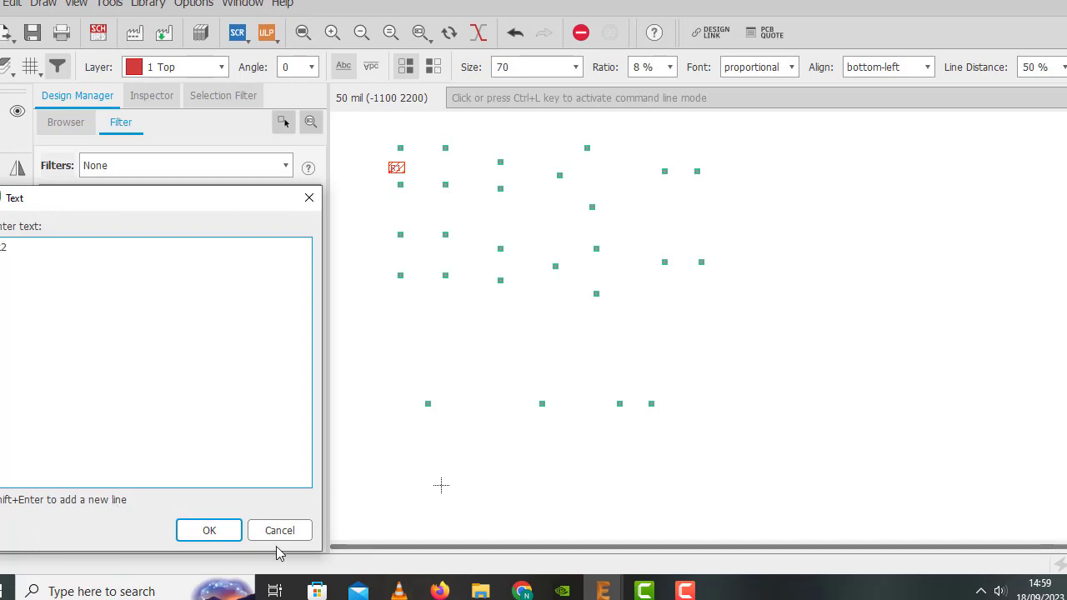
click(209, 530)
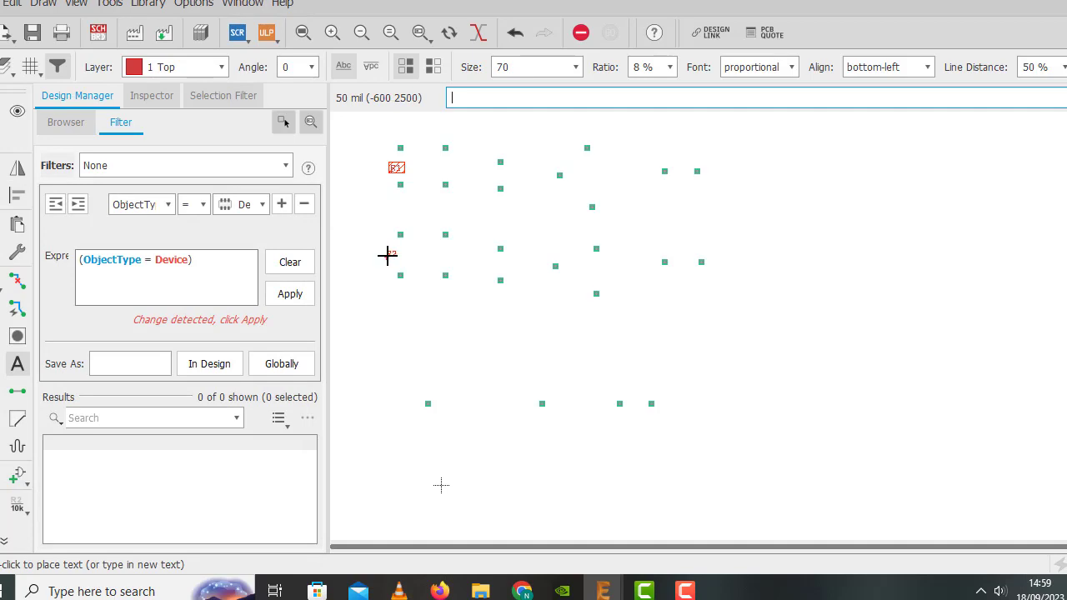
click(388, 256)
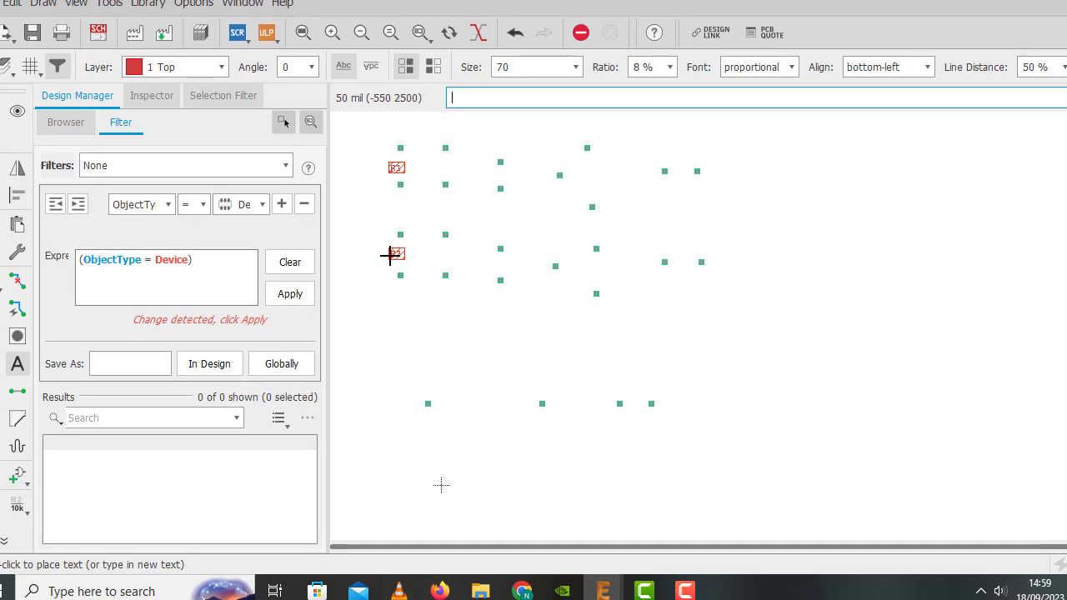
Label the second resistor column with the texts R3 at the upper via pair and R4 at the lower pair.
click(17, 364)
text(R3)
click(202, 525)
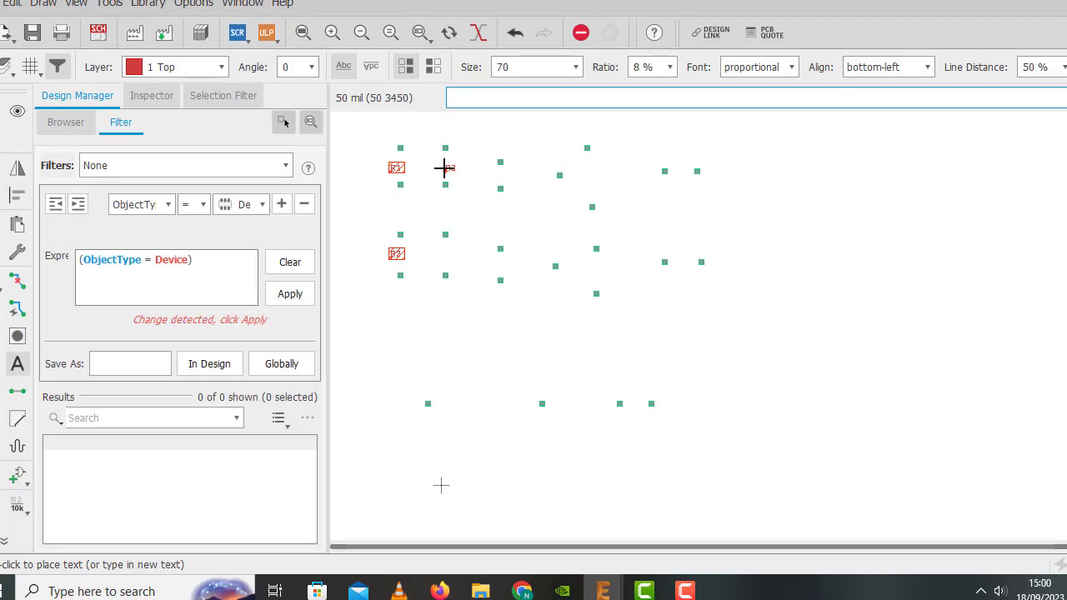
click(444, 167)
click(17, 365)
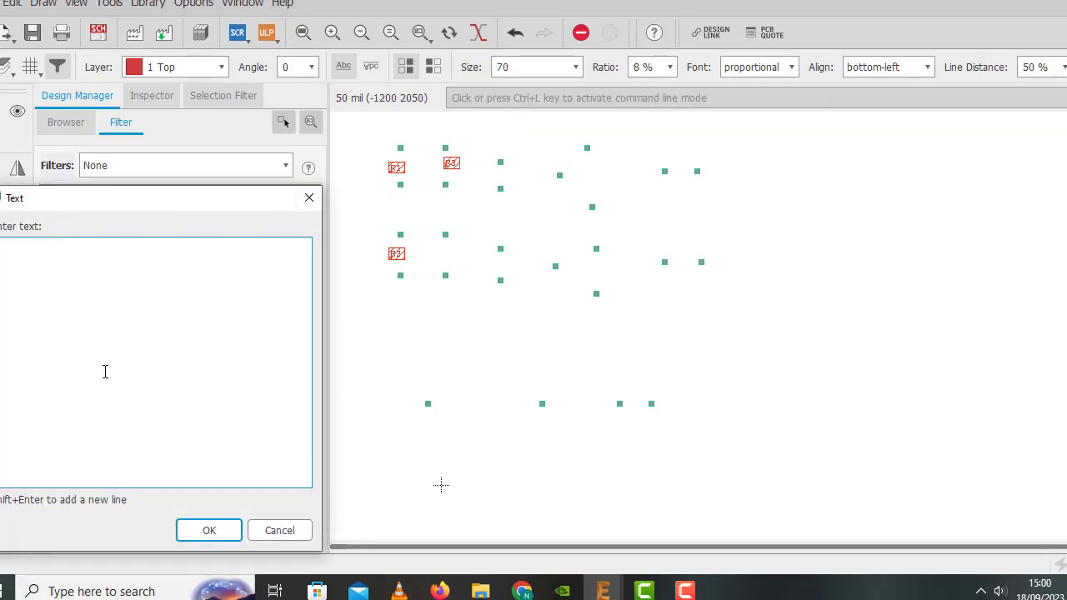
text(R4)
click(208, 530)
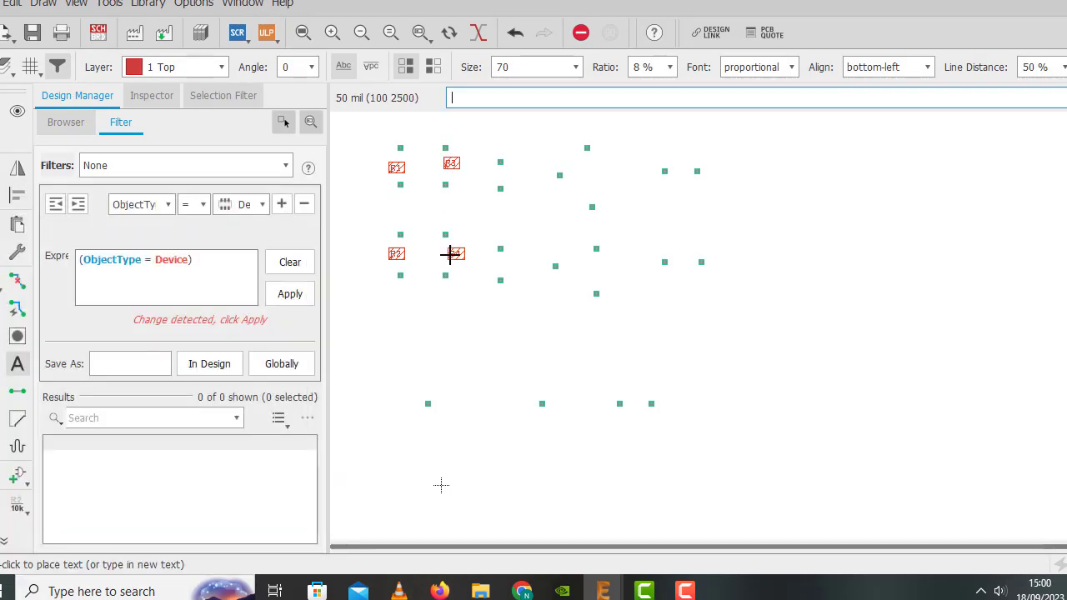
click(450, 249)
Add the text labels C1 and C2 beside the upper and lower capacitor via pairs.
click(18, 364)
text(R5)
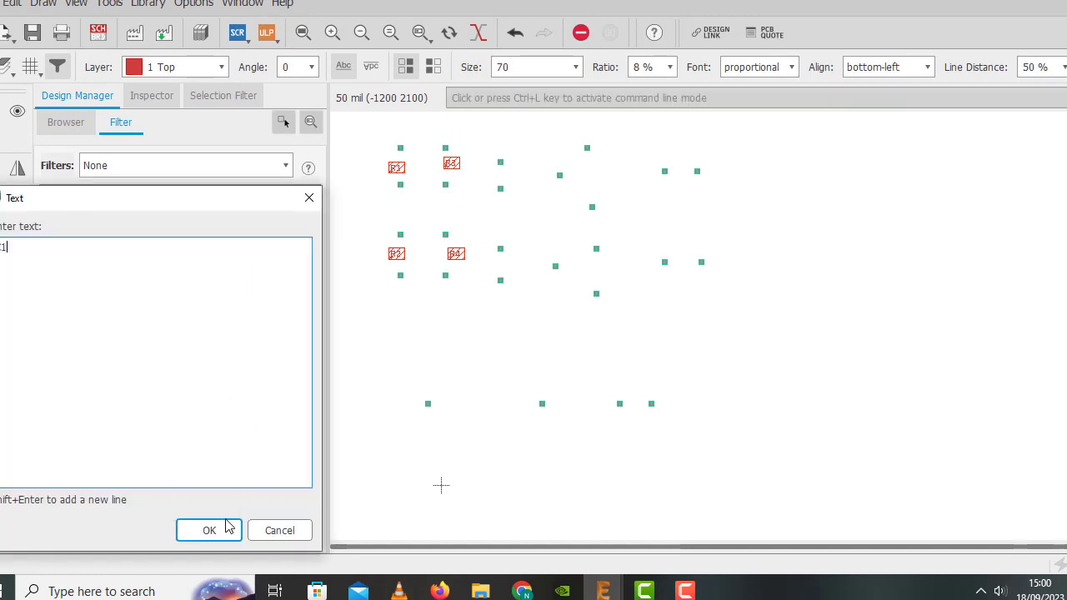
click(227, 525)
click(509, 177)
click(17, 366)
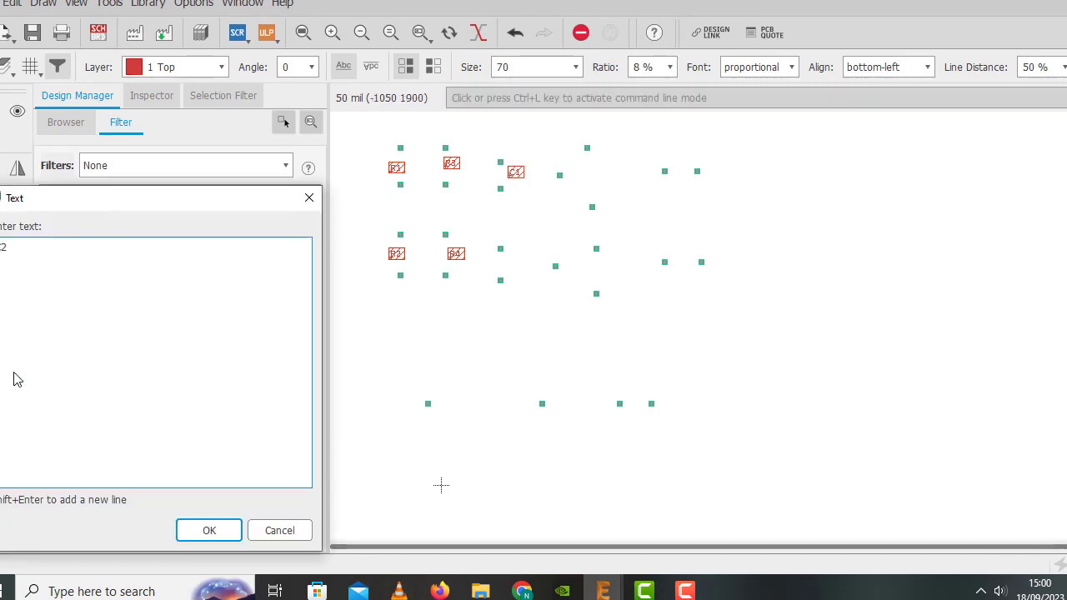
click(204, 528)
click(508, 267)
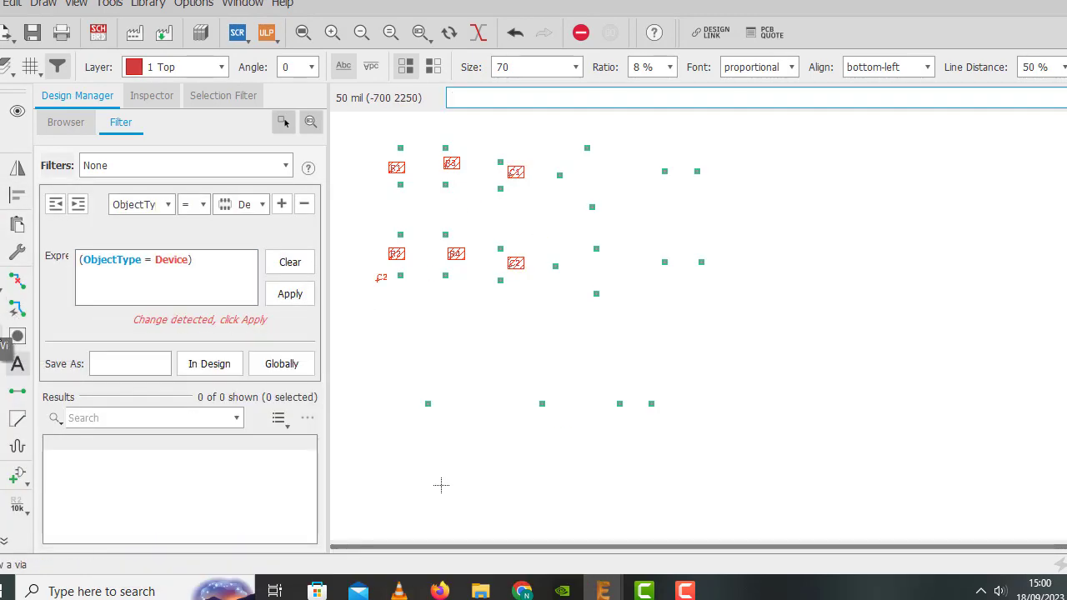
Add the text labels Tr1 and Tr2 within the upper and lower transistor via groups.
click(17, 365)
text(T1)
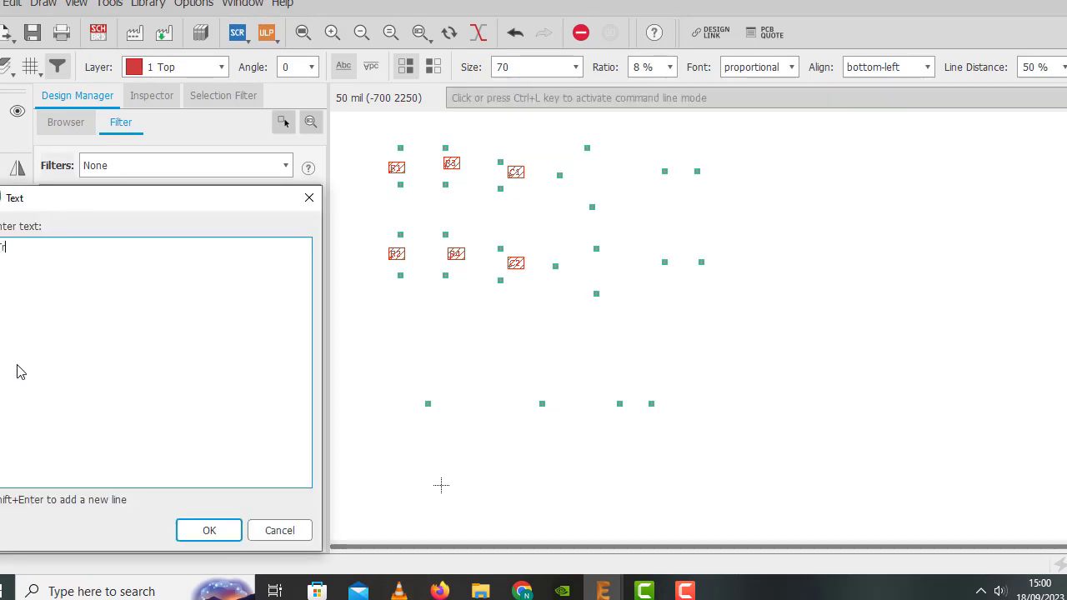
click(200, 528)
click(586, 179)
click(18, 365)
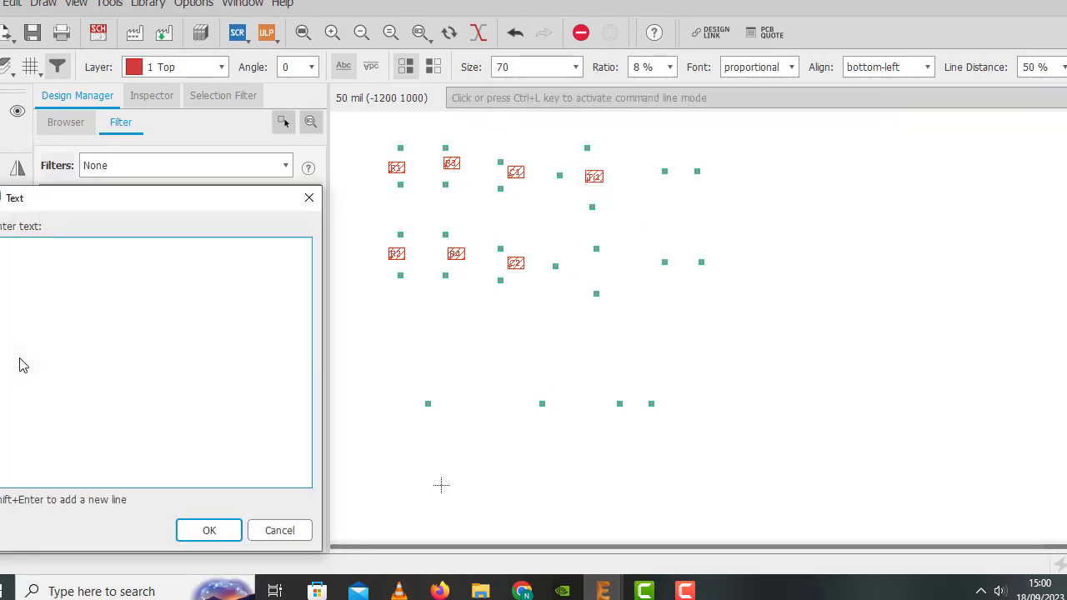
text(T2)
click(231, 527)
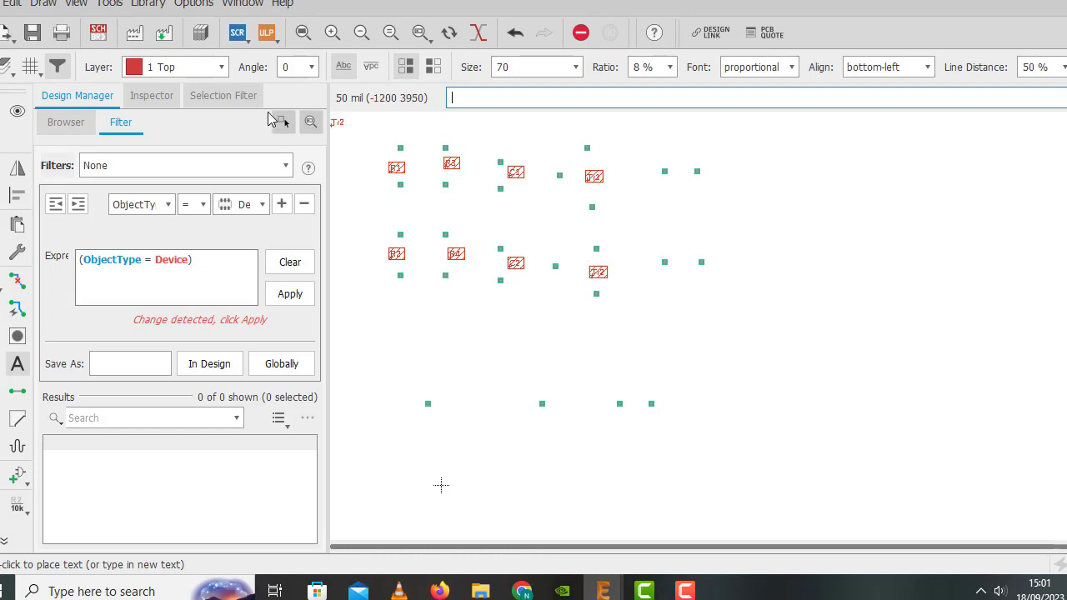
click(345, 179)
Add the text label LED1 just right of the upper LED via pair.
click(17, 364)
text(LED1)
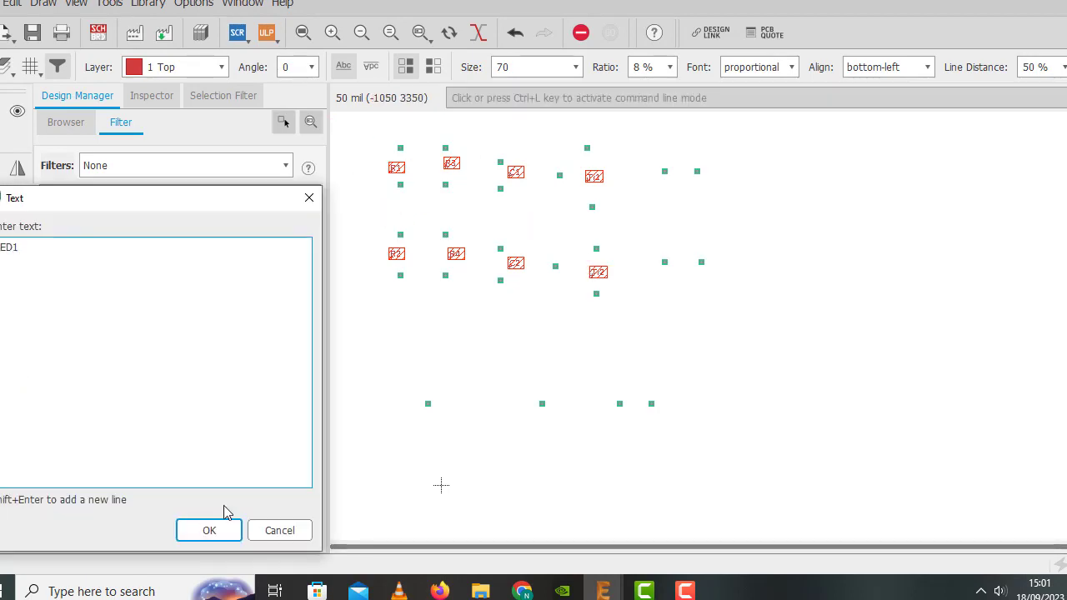
click(218, 527)
click(735, 169)
Add the text label LED2 just right of the lower LED via pair.
click(12, 369)
text(LED)
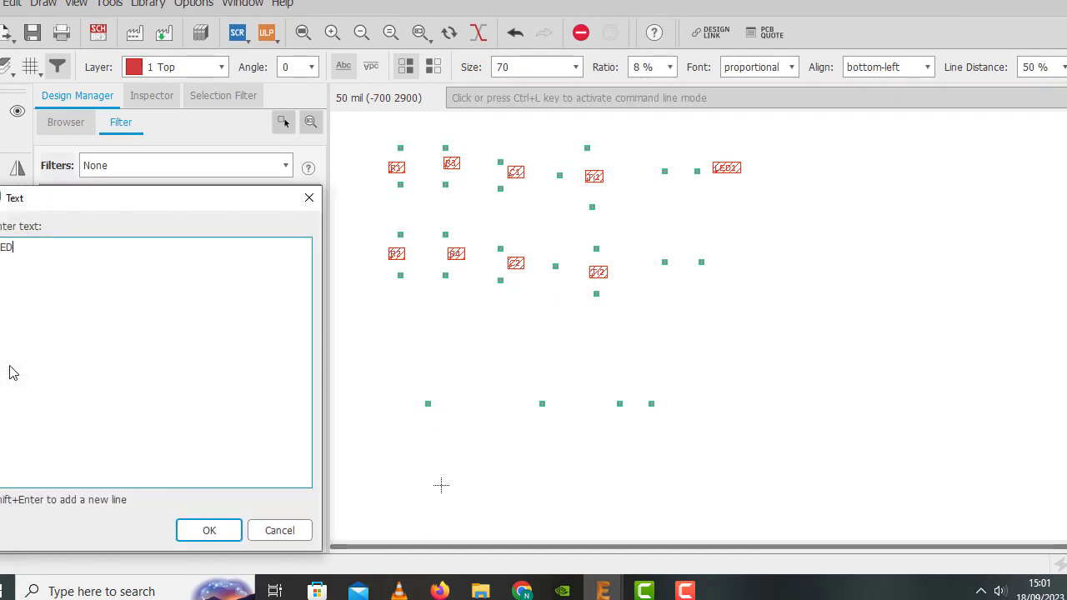
text(2)
click(213, 534)
click(722, 261)
Add the text label SW below the switch via pair and the label B below the battery via pair.
click(25, 369)
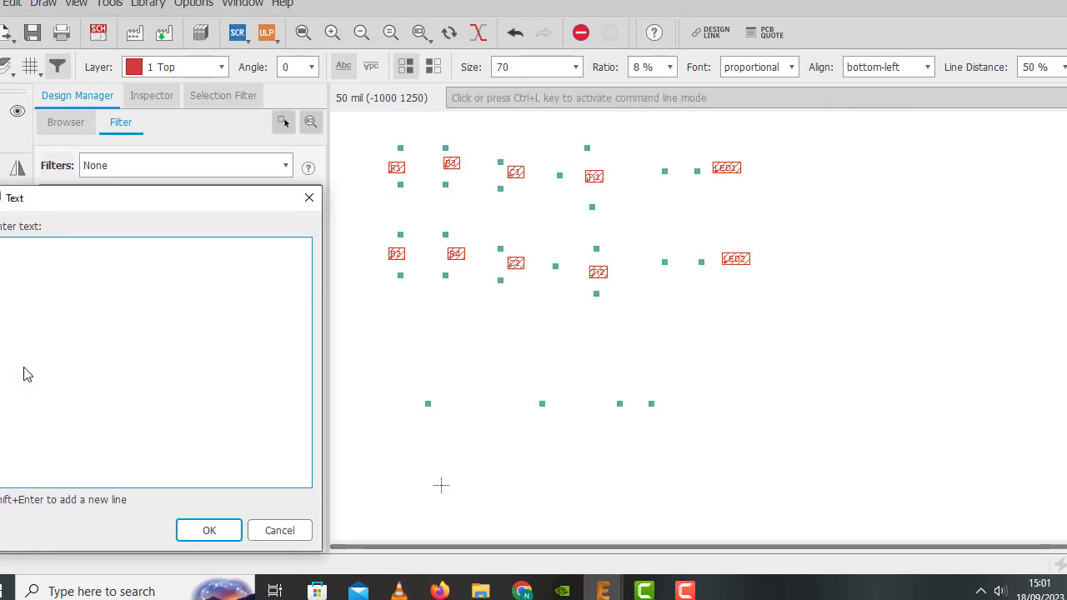
text(SW)
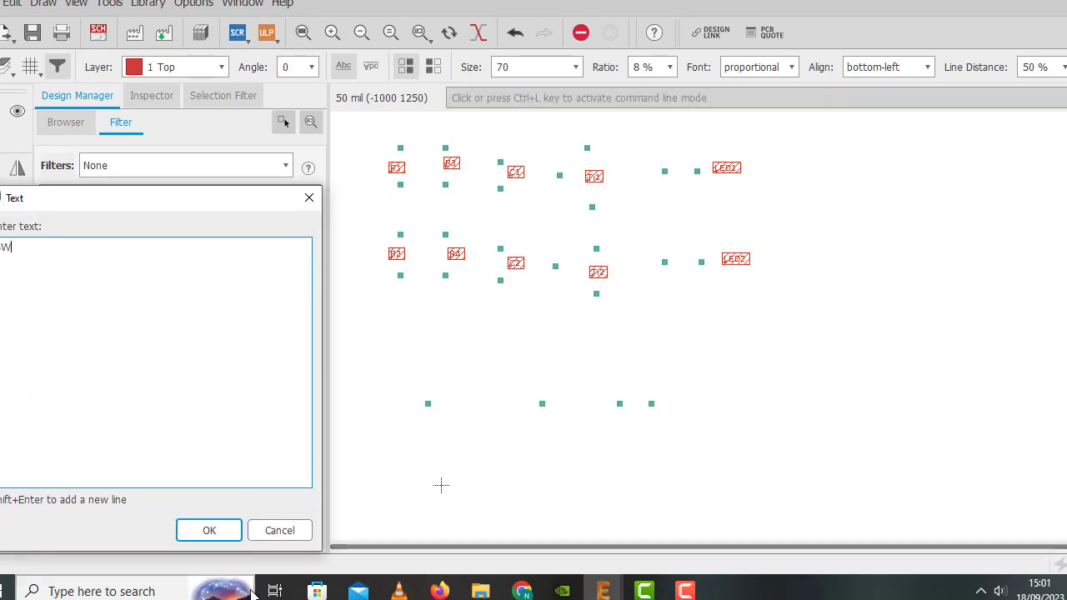
click(209, 530)
click(634, 423)
click(17, 366)
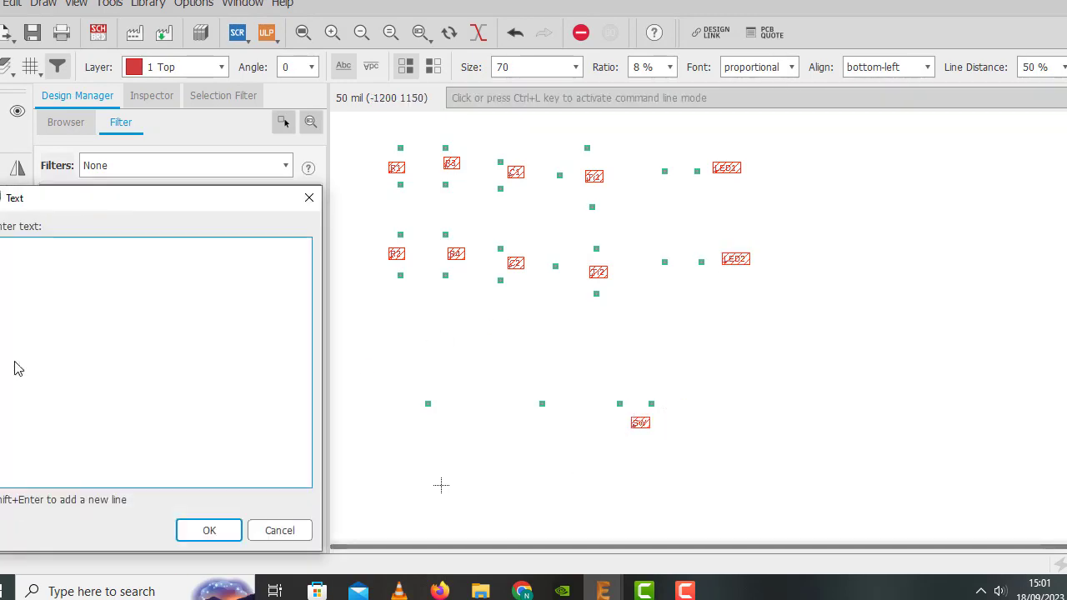
click(207, 530)
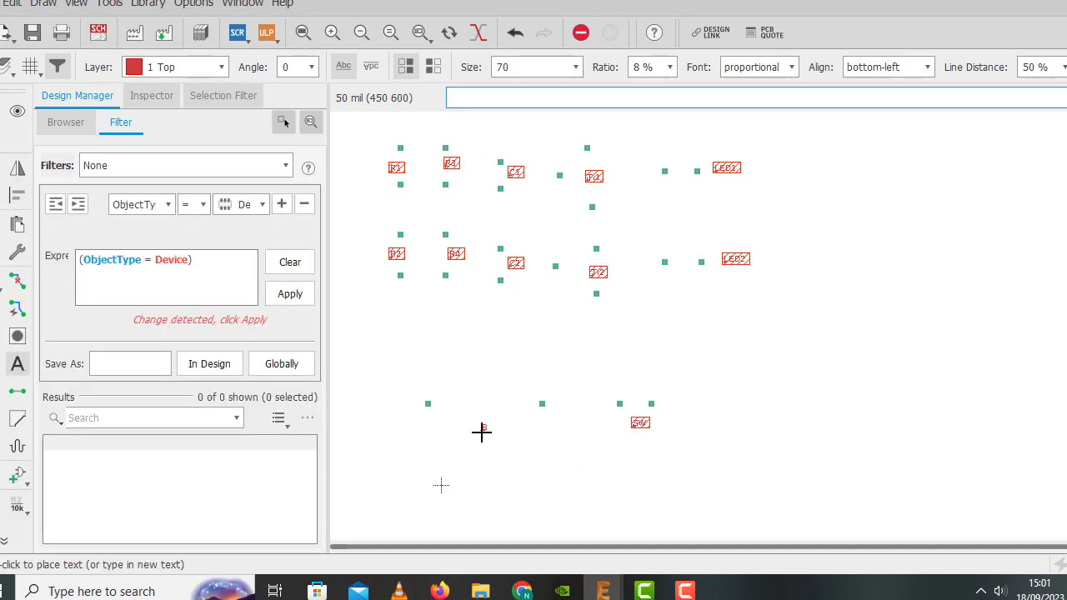
click(481, 431)
click(17, 364)
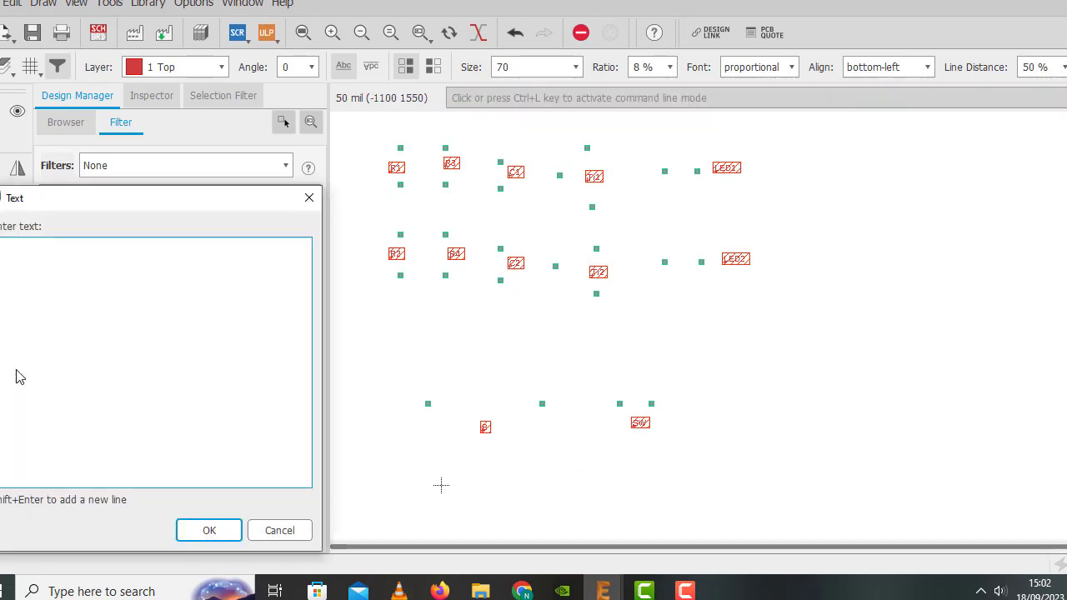
click(222, 538)
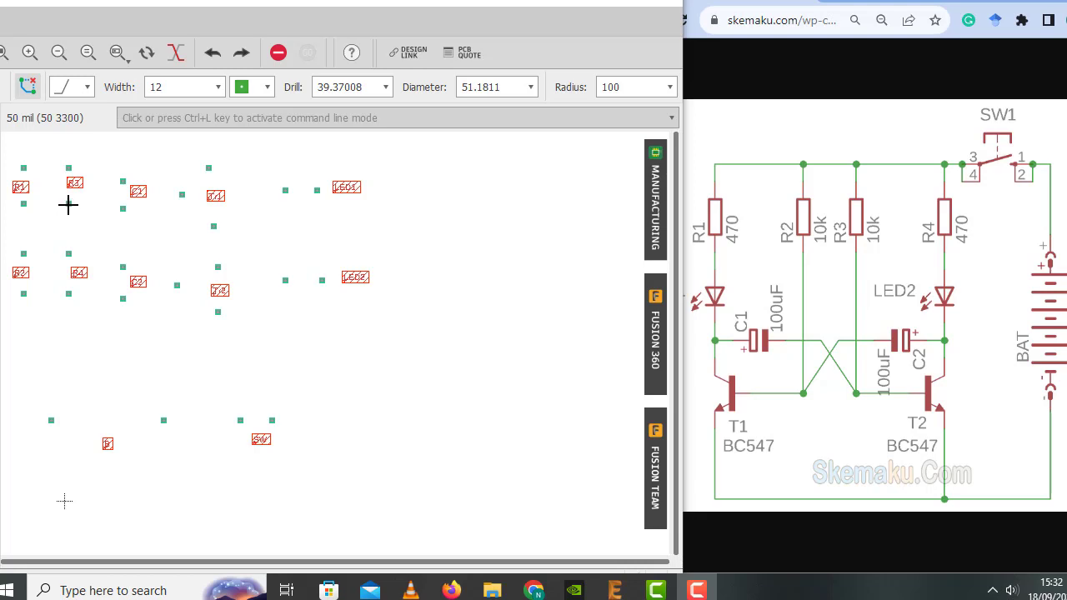
Route a trace from R3's lower via through R4's and R2's upper vias and R1's lower via, around the board edge to the switch's right via.
key(ctrl+l)
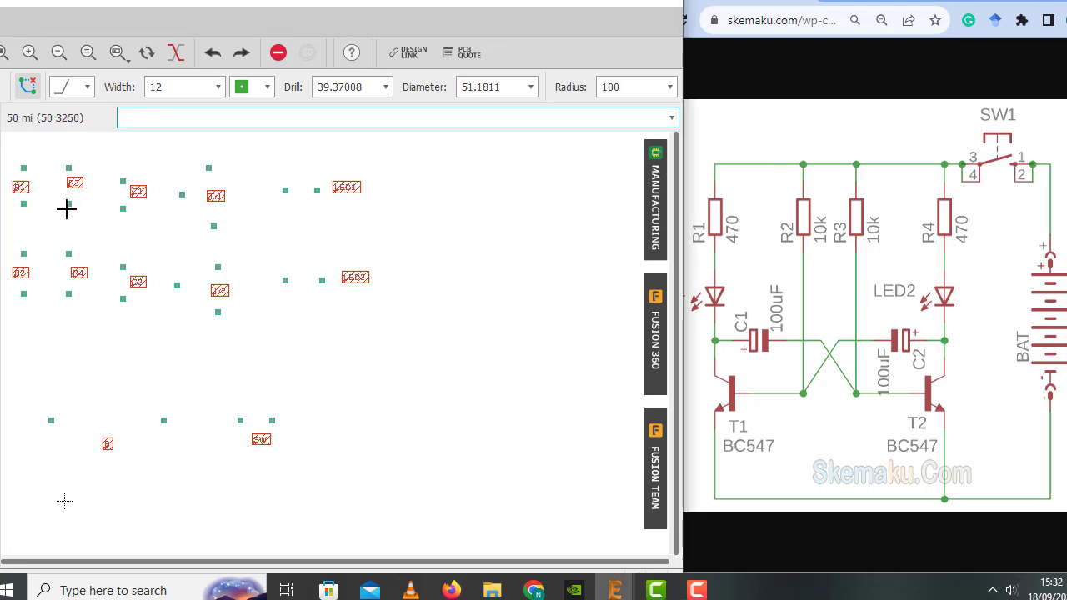
click(69, 203)
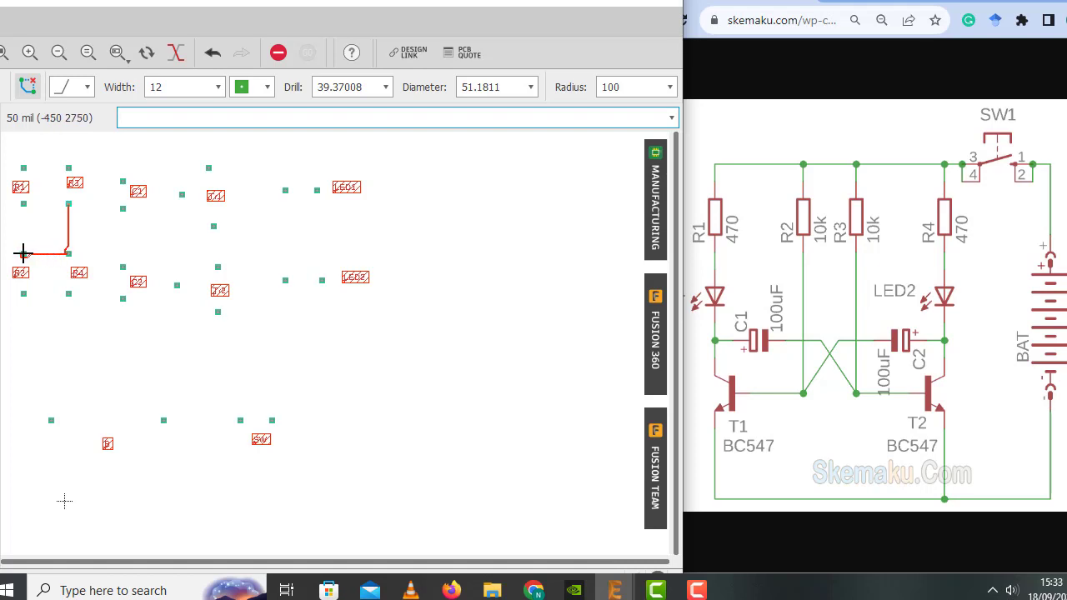
click(23, 253)
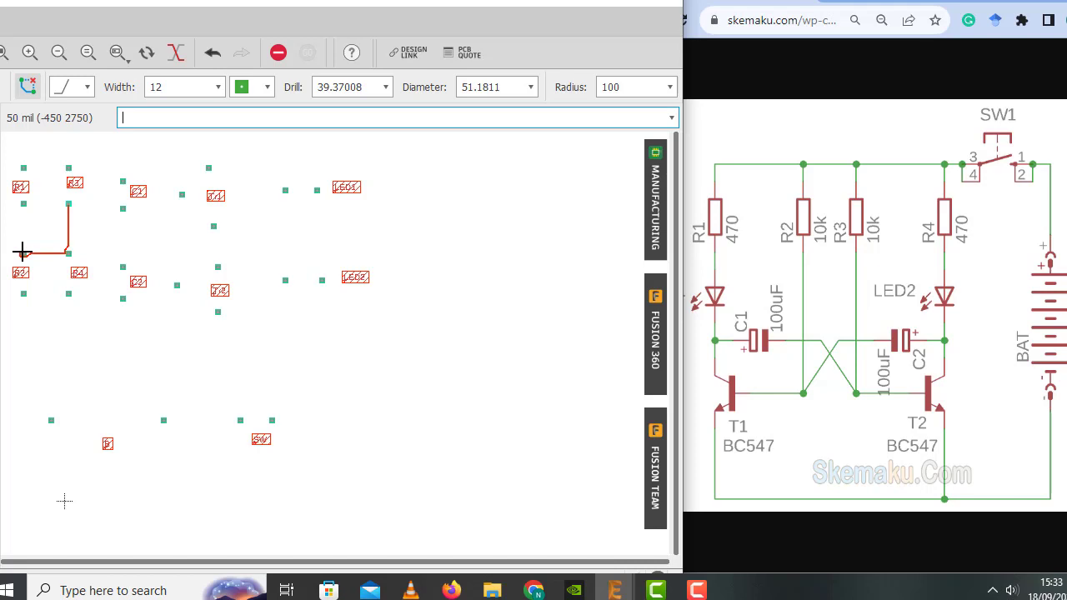
click(4, 206)
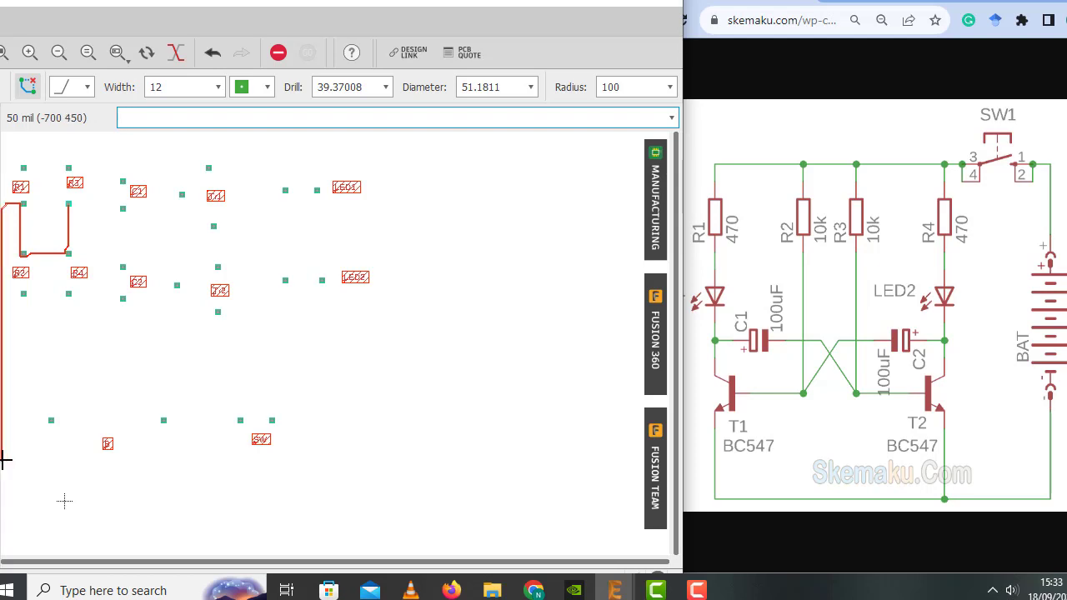
click(273, 420)
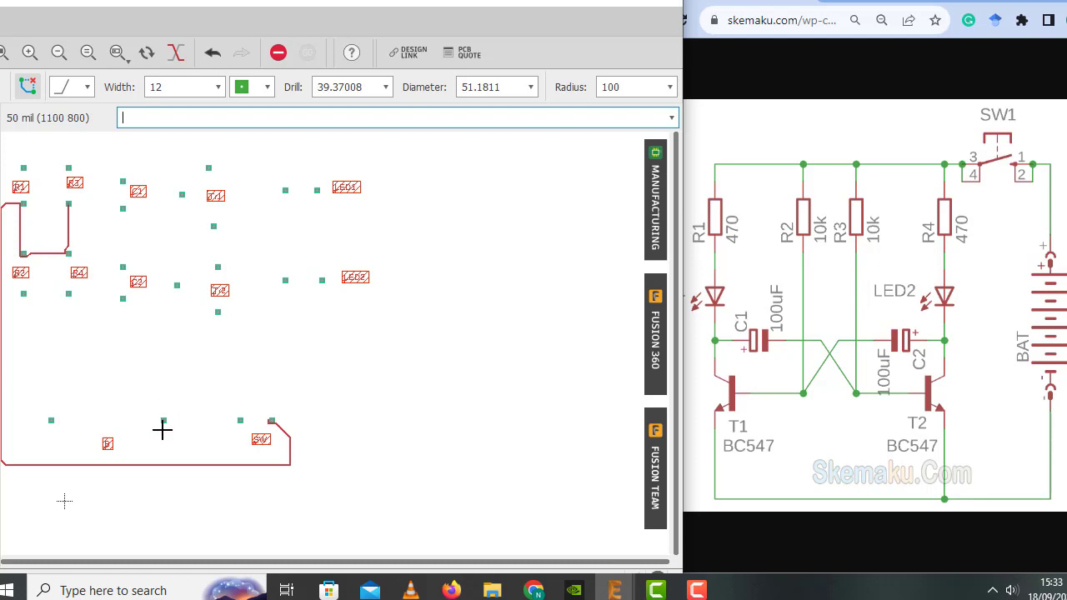
Route traces from the switch's left via to the battery's right via, and from the battery's left via to Tr2's lower via.
click(240, 420)
click(165, 420)
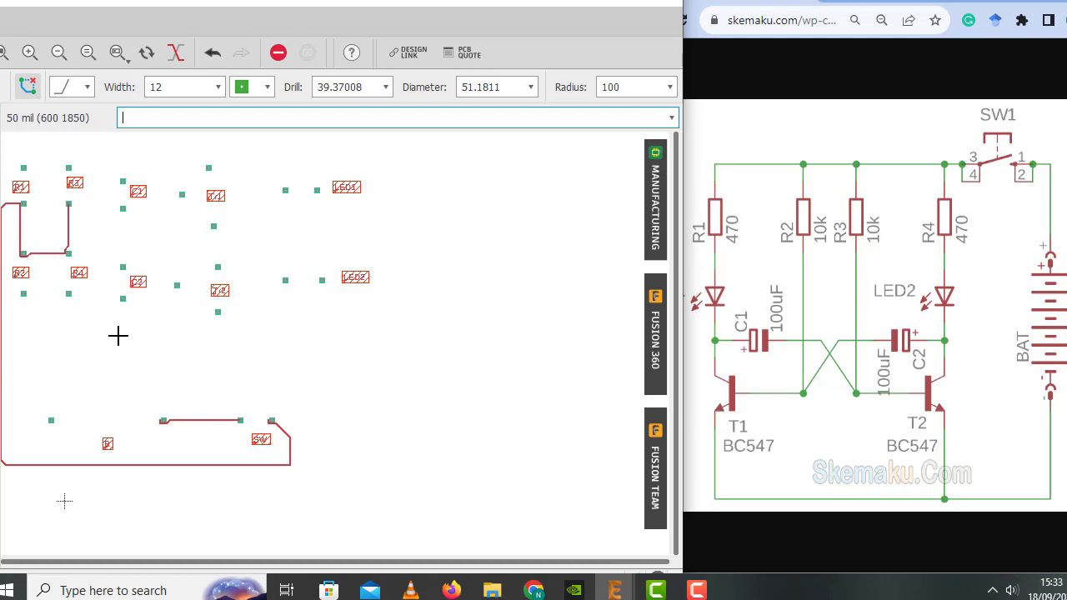
click(51, 420)
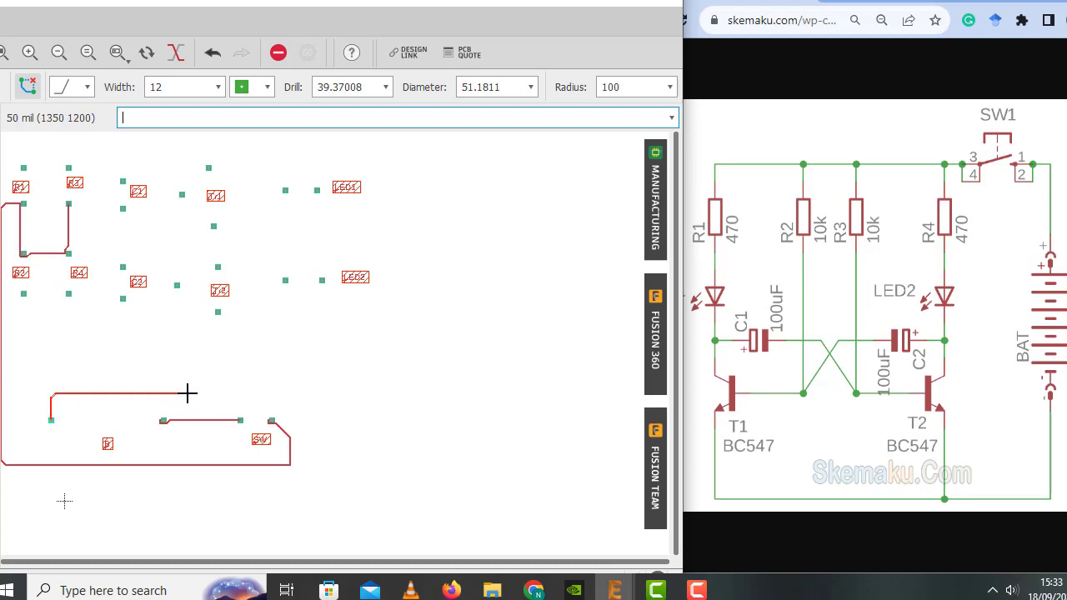
click(215, 384)
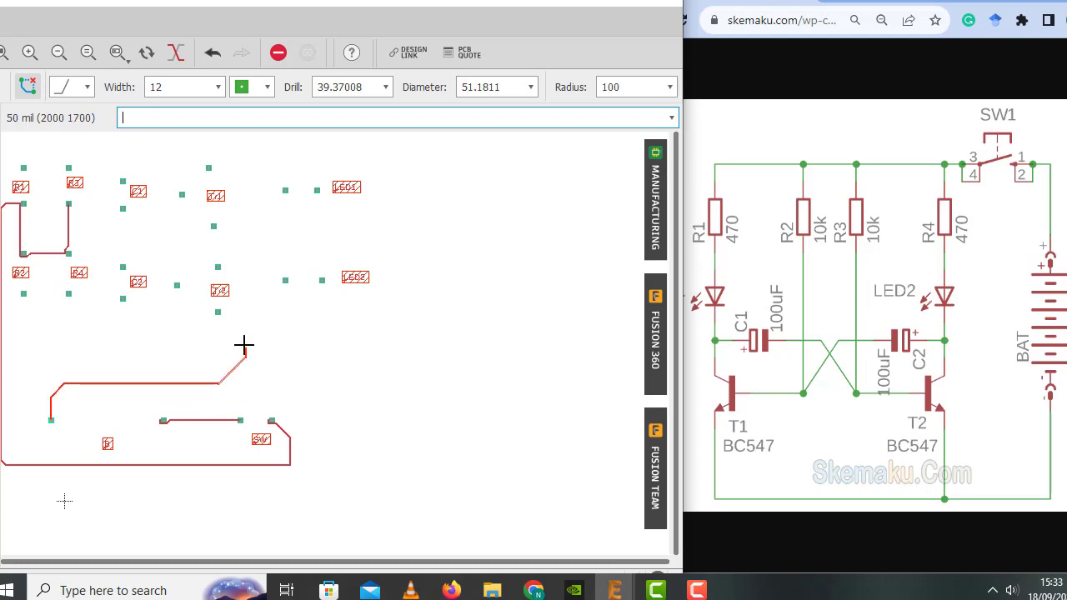
click(218, 312)
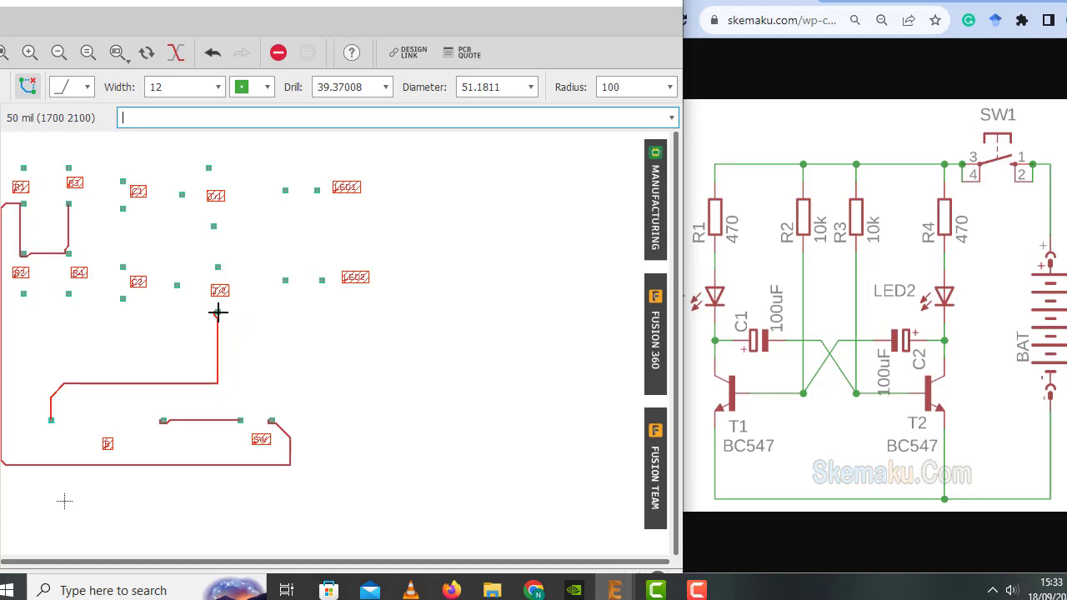
click(698, 591)
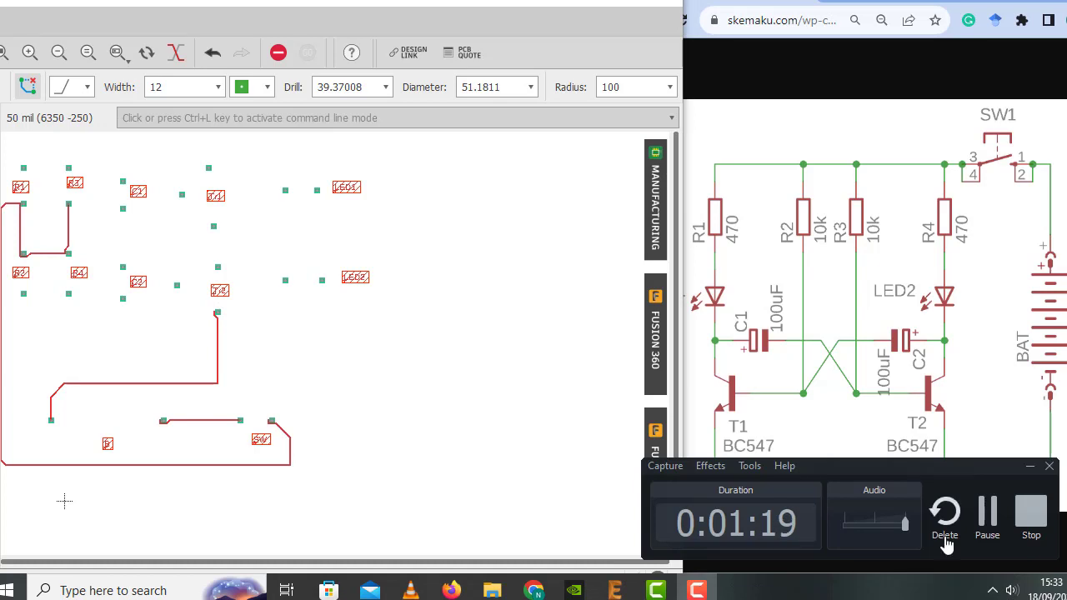
click(989, 513)
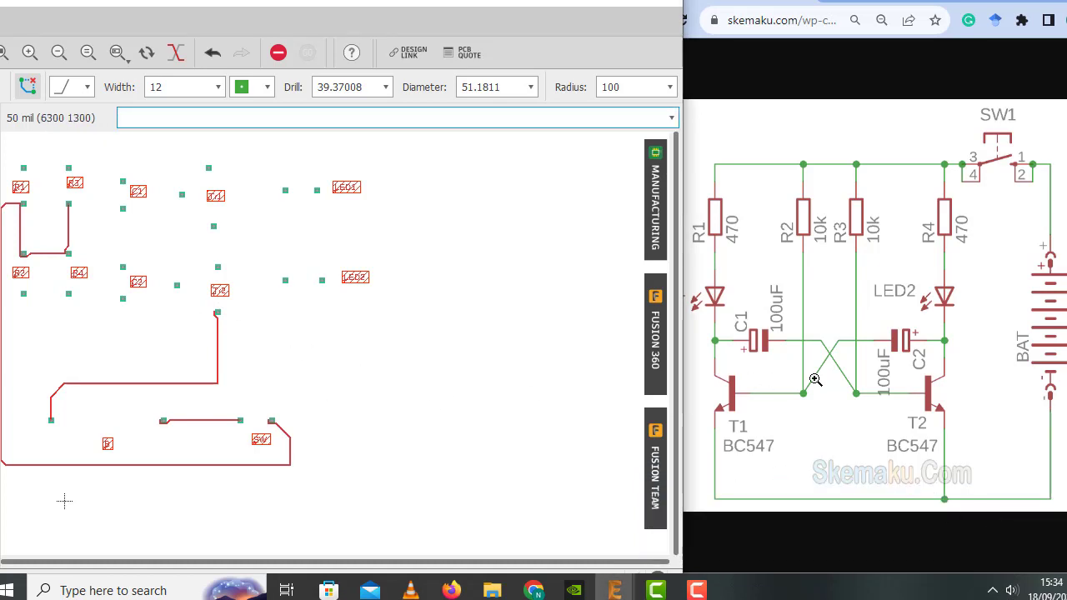
Route a trace from Tr1's lower via down to the trace at Tr2's lower via.
click(215, 226)
click(217, 318)
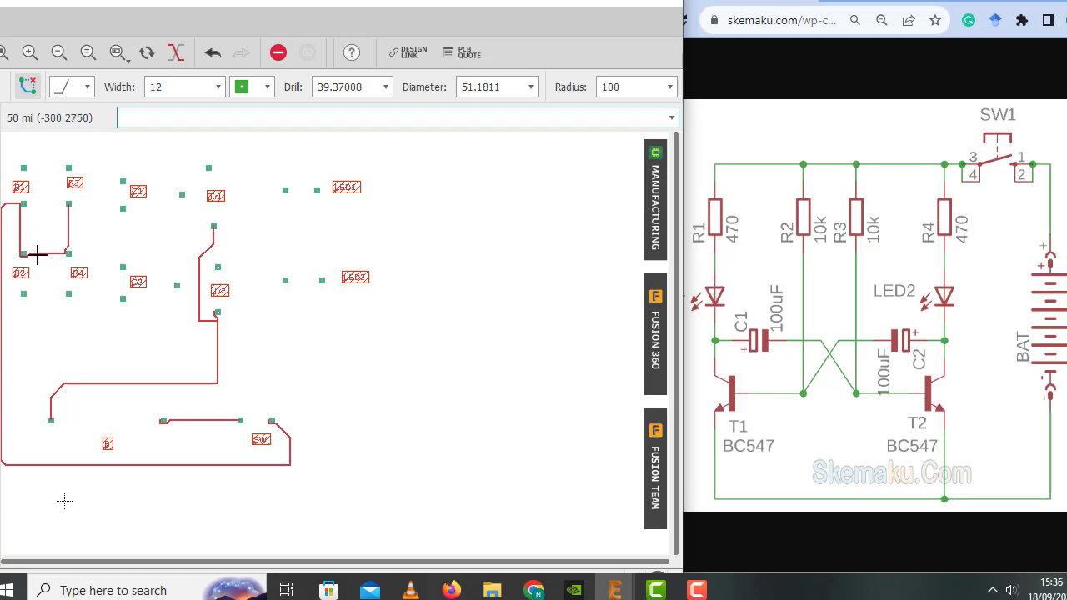
Route a trace from R1's upper via over the top of the components to LED1's right via.
click(23, 166)
click(42, 133)
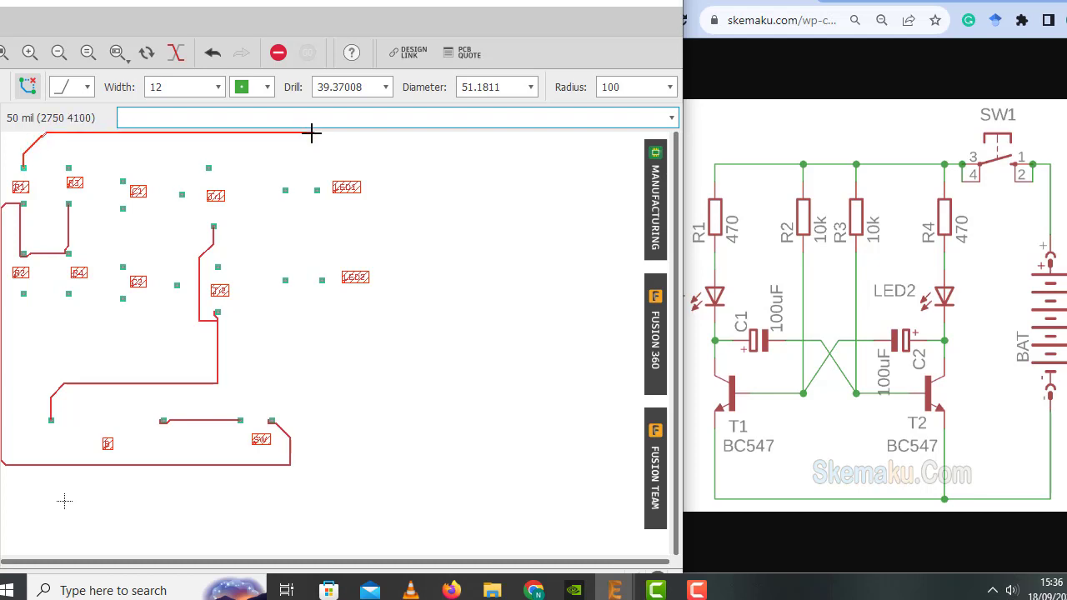
click(331, 158)
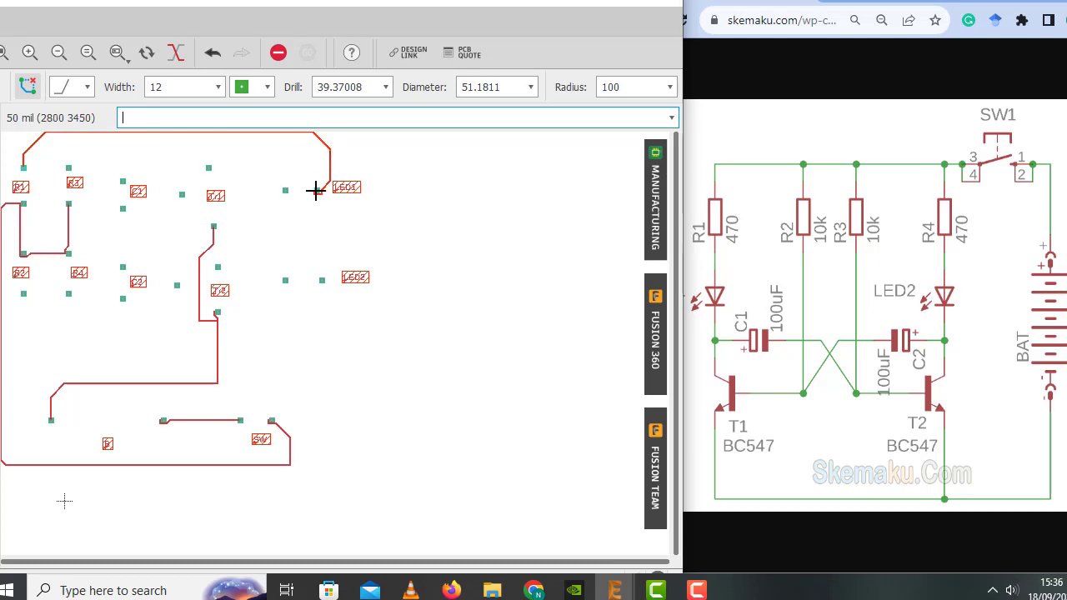
click(316, 191)
Try to route a trace from C1's upper via over Tr1 to LED1's left via, with a branch from Tr1's upper via.
click(122, 181)
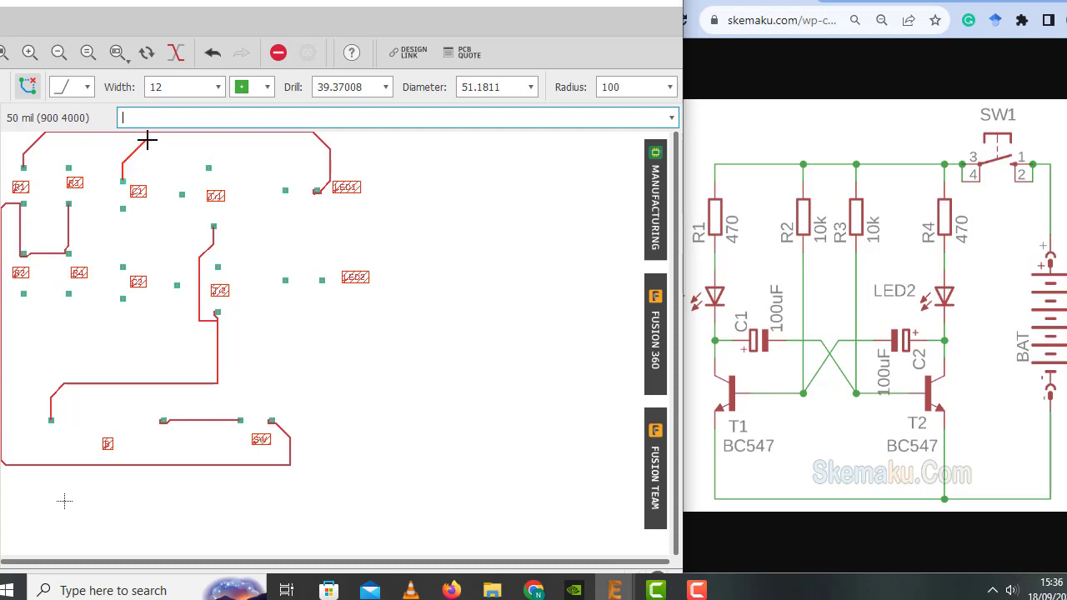
click(278, 142)
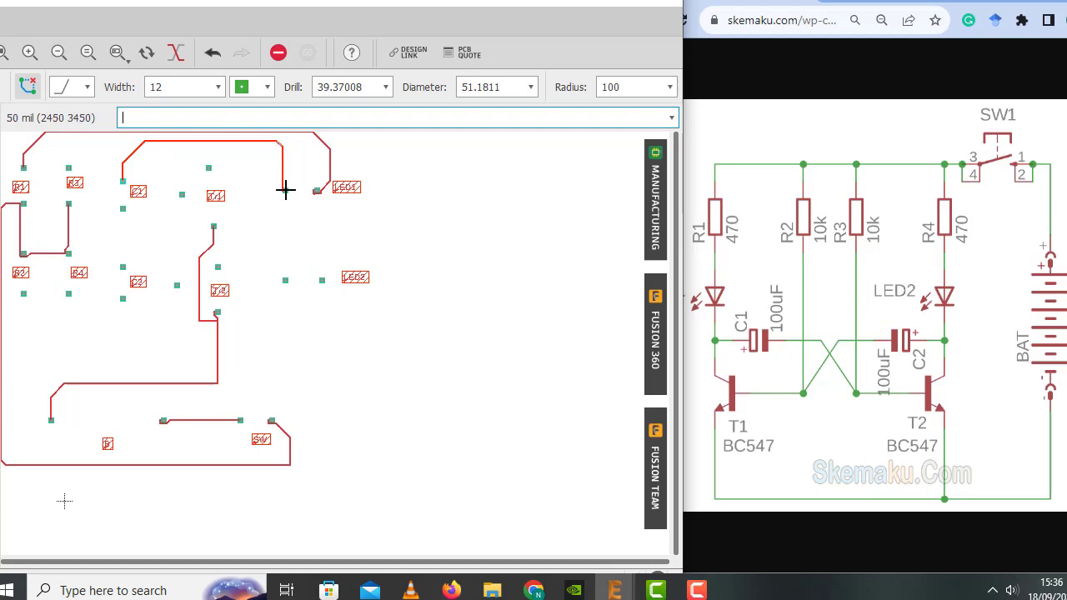
click(285, 190)
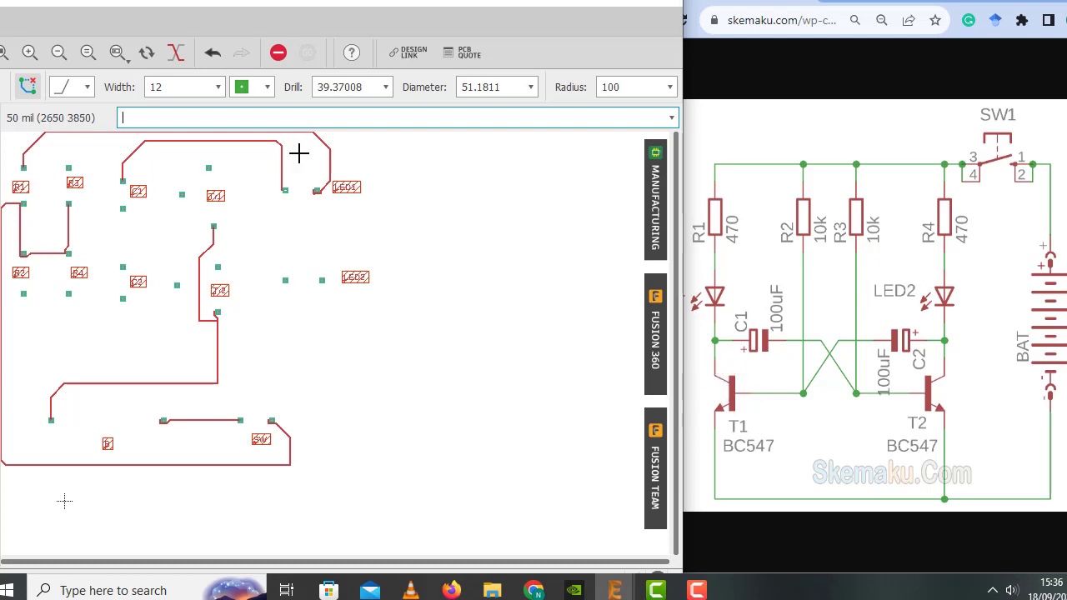
click(210, 142)
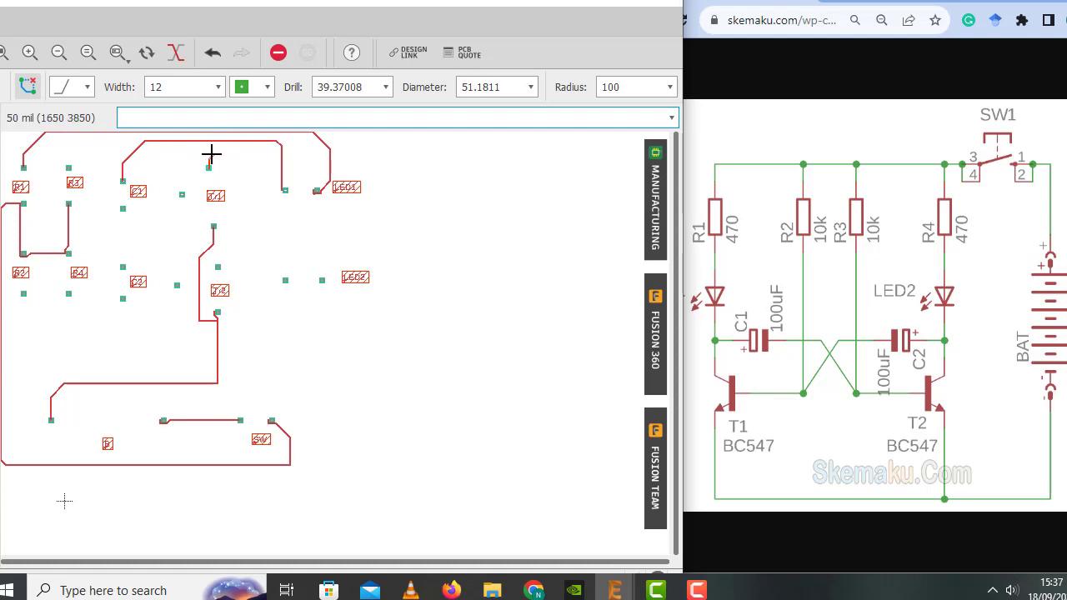
click(212, 154)
Undo the trace between C1's upper via and LED1's left via, together with the Tr1 branch.
key(ctrl+z)
key(ctrl+z)
key(ctrl+z)
key(ctrl+z)
Route a trace from LED1's left via through Tr1's upper via to C1's upper via.
click(285, 191)
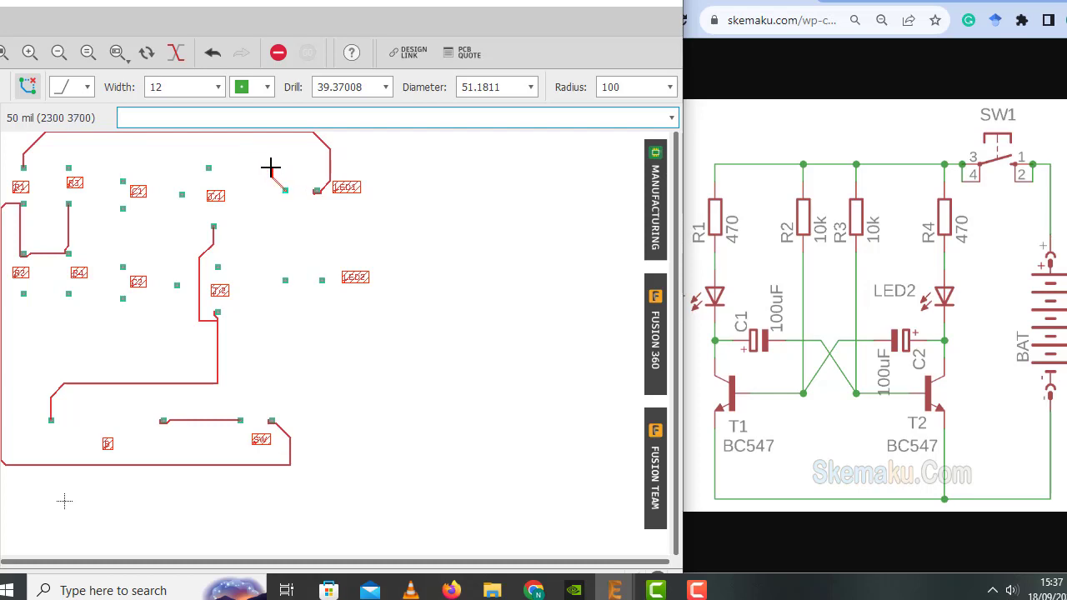
click(271, 167)
click(121, 180)
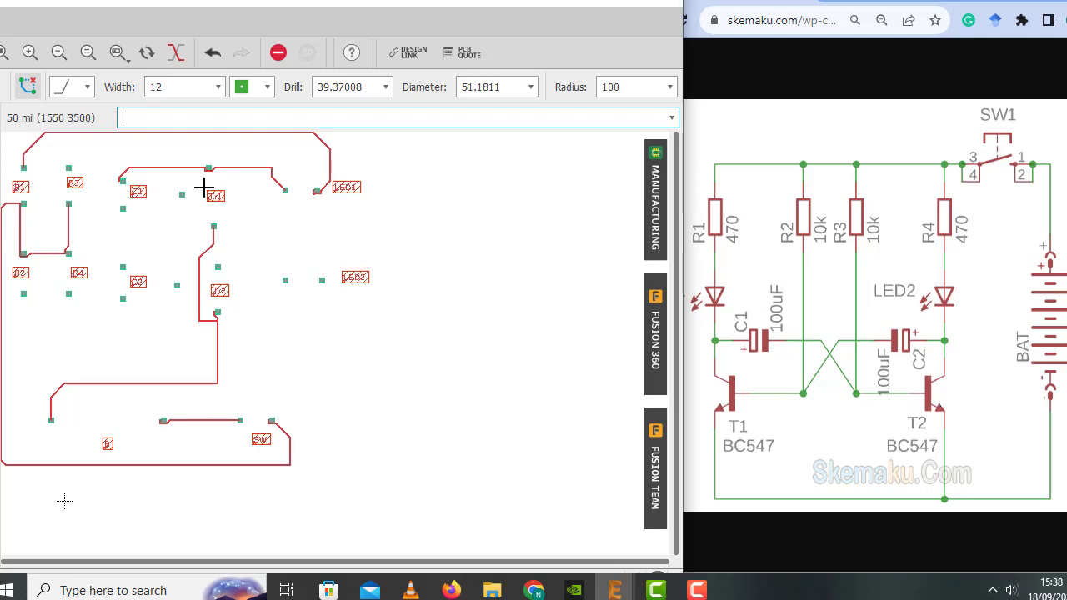
Route traces from C1's lower via to Tr2's left via, and from R3's upper via to C1's lower via.
click(123, 209)
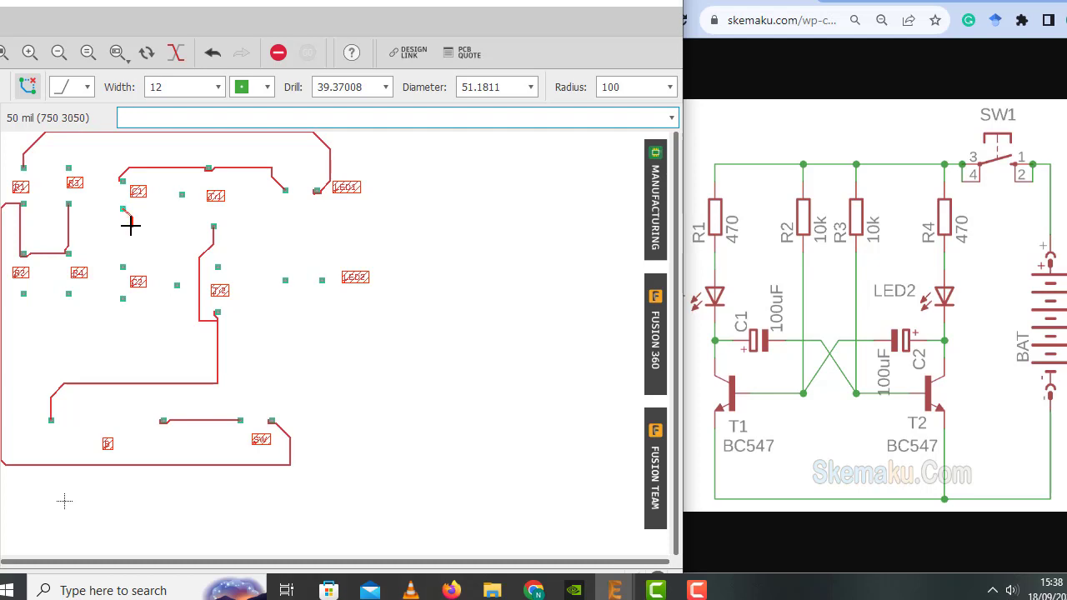
click(176, 285)
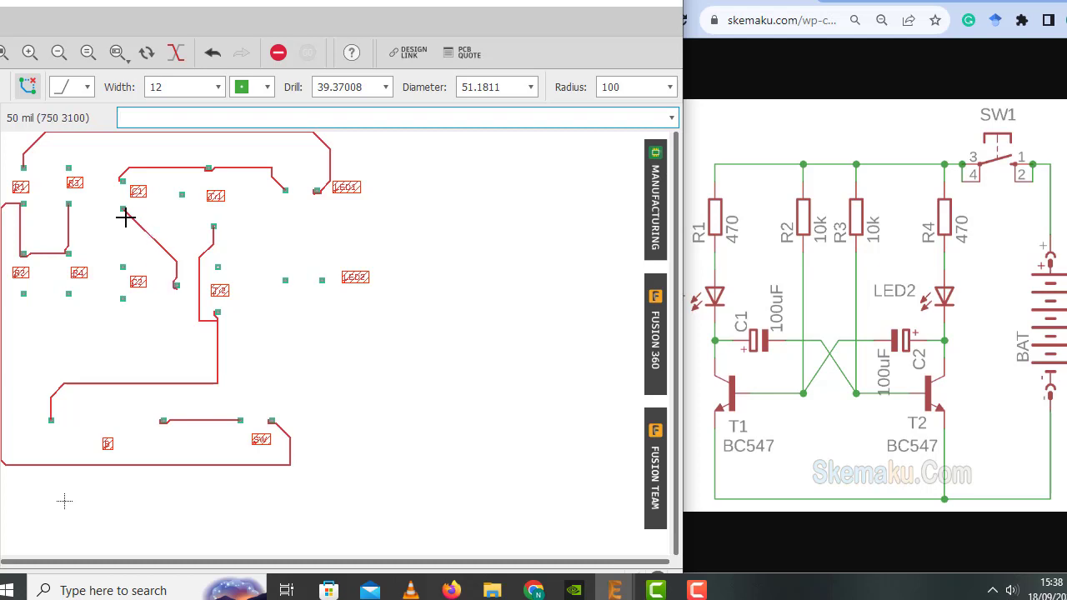
click(67, 166)
click(99, 164)
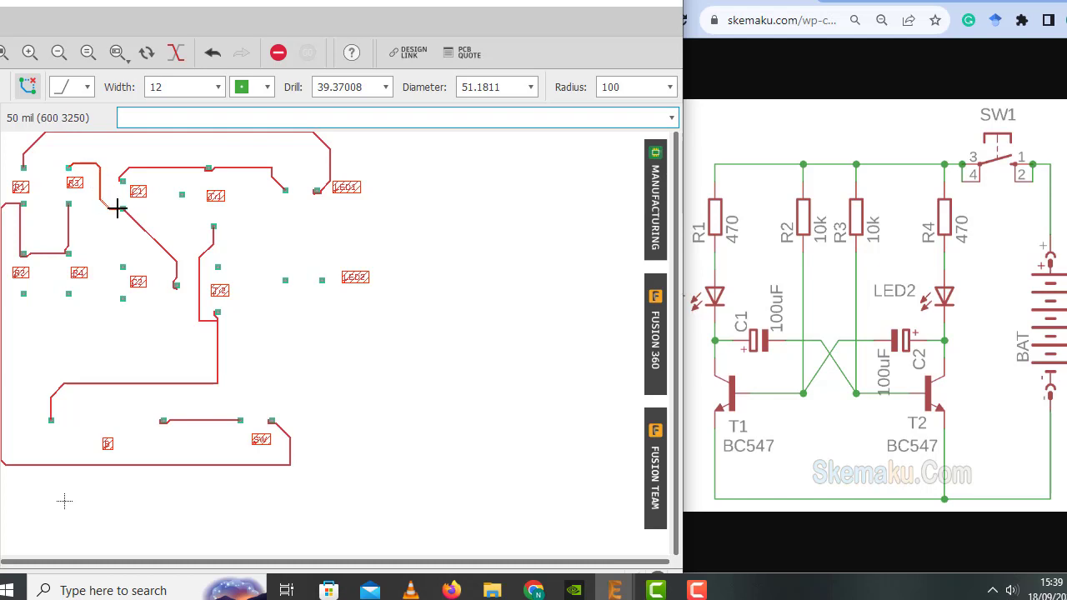
click(121, 210)
Move the R3 label to the left of its via pair, between the R1 and R3 columns.
double_click(618, 4)
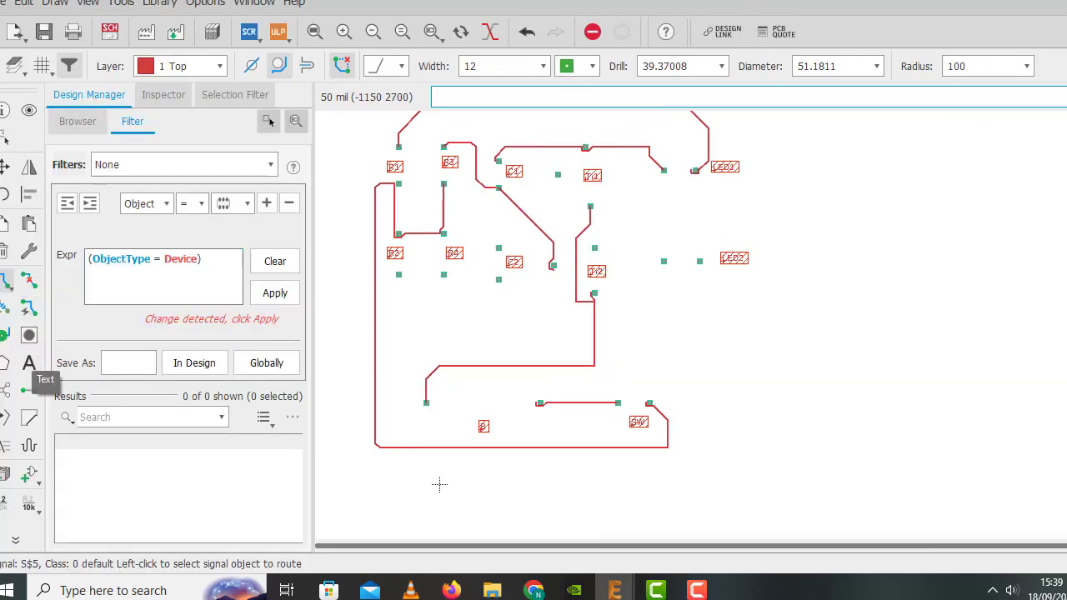
click(4, 169)
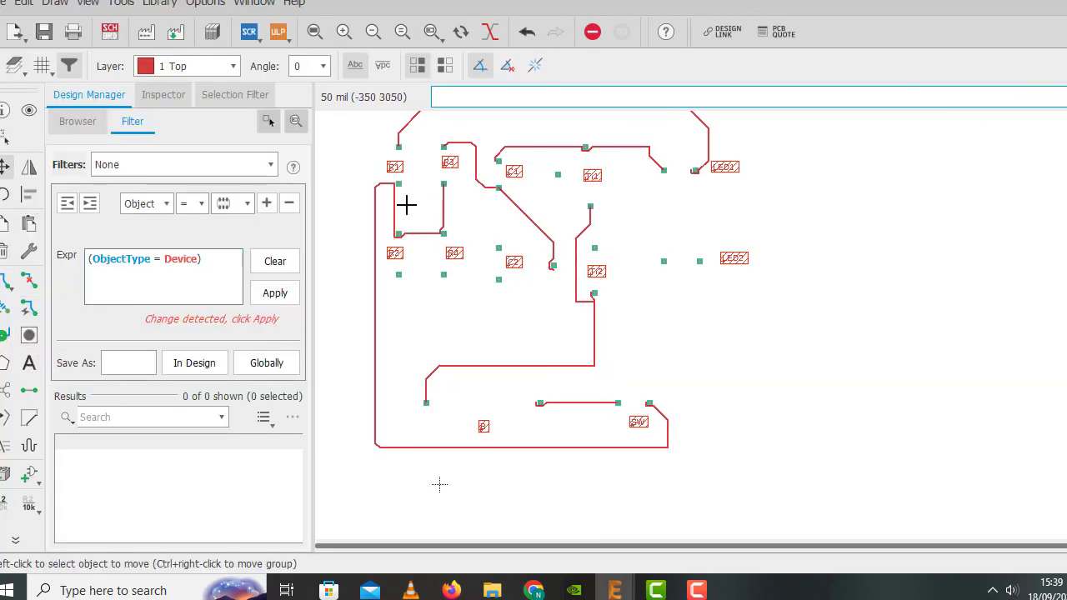
click(443, 167)
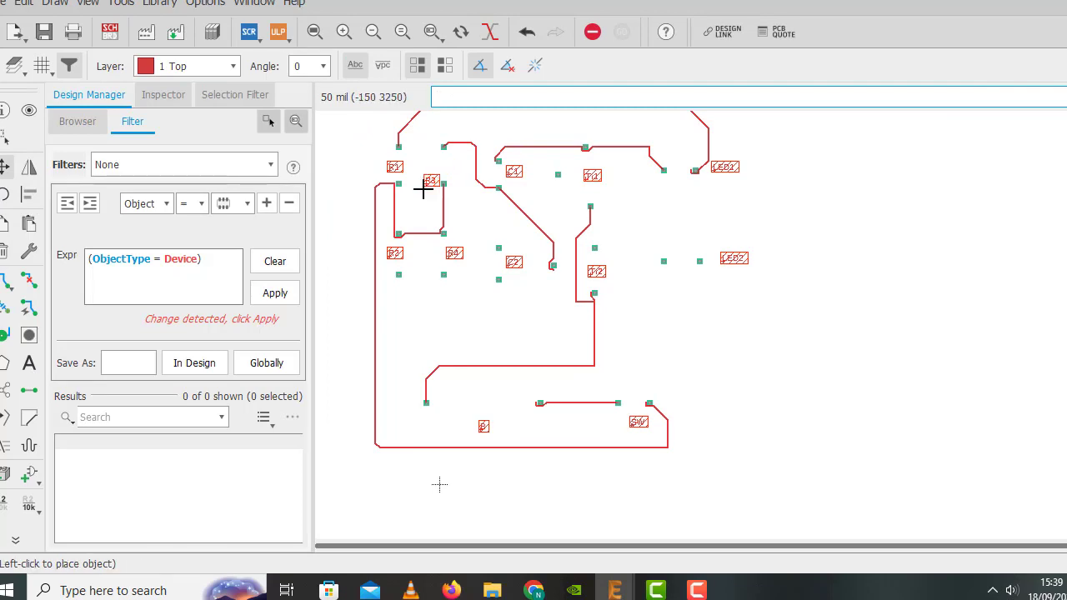
click(422, 190)
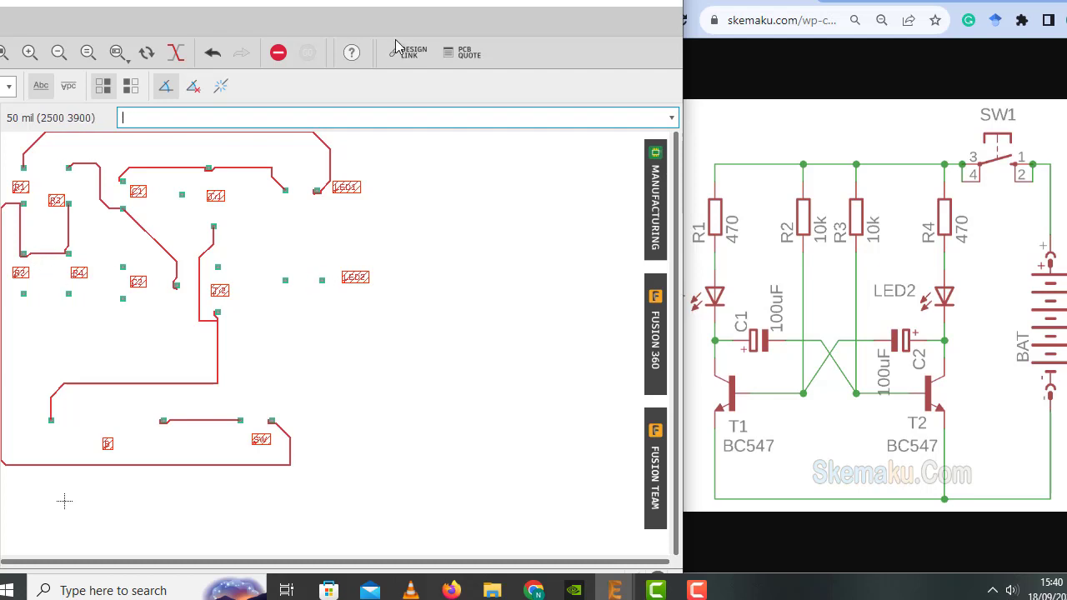
Route traces from R4's lower via over the C1 and Tr1 vias to LED2's right via, and from LED2's left via to Tr2's upper via.
double_click(624, 2)
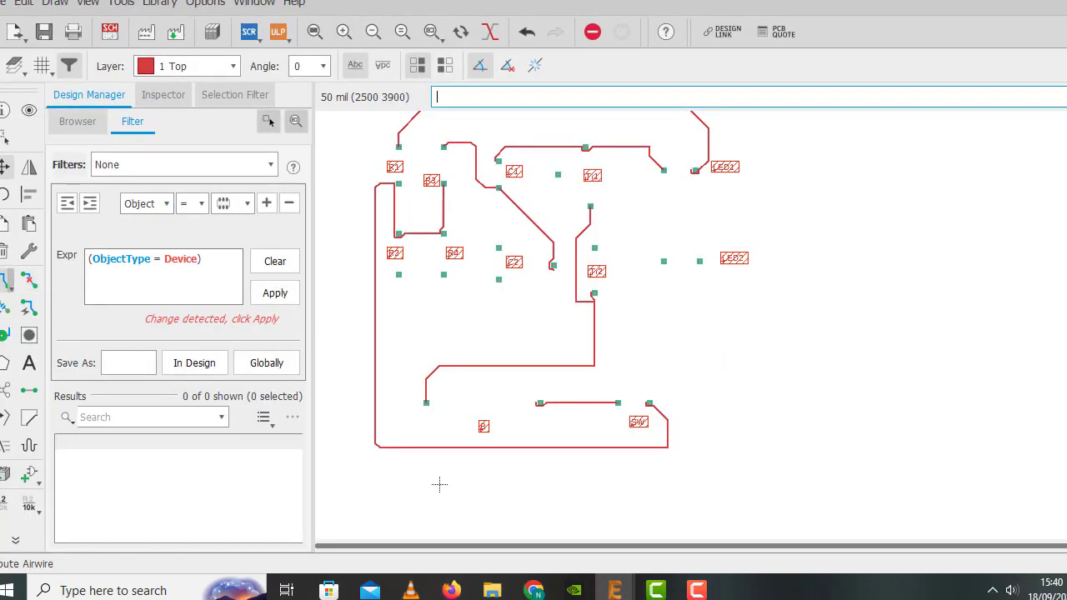
click(7, 282)
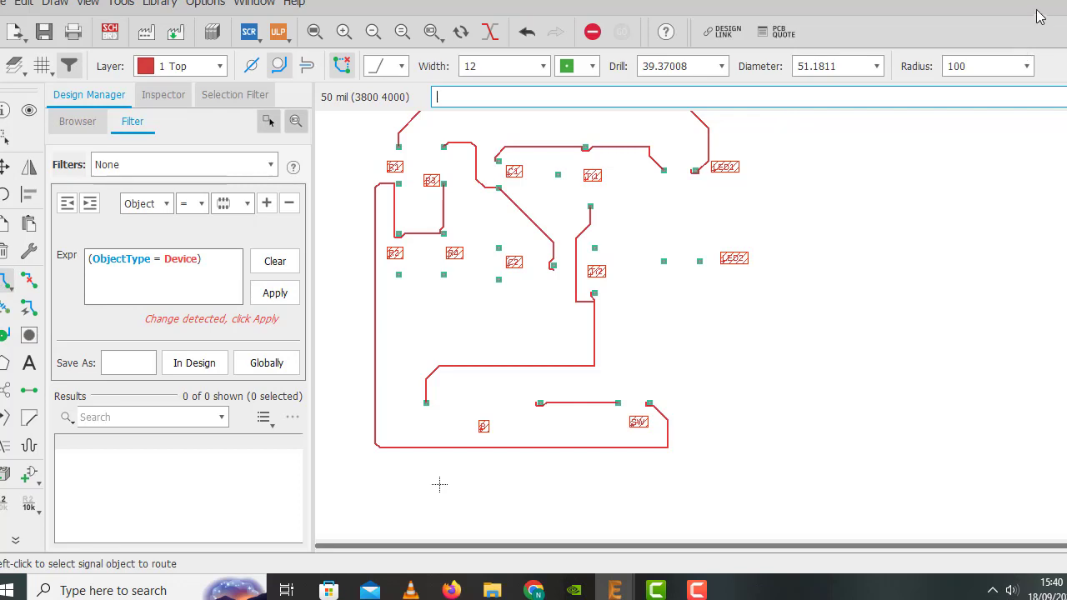
click(1065, 2)
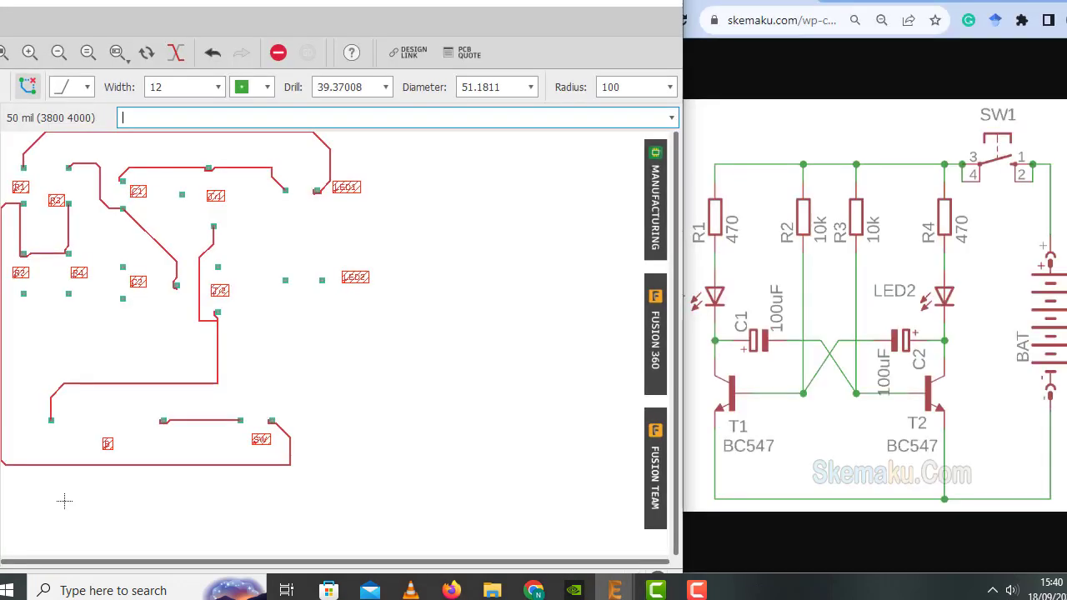
click(70, 292)
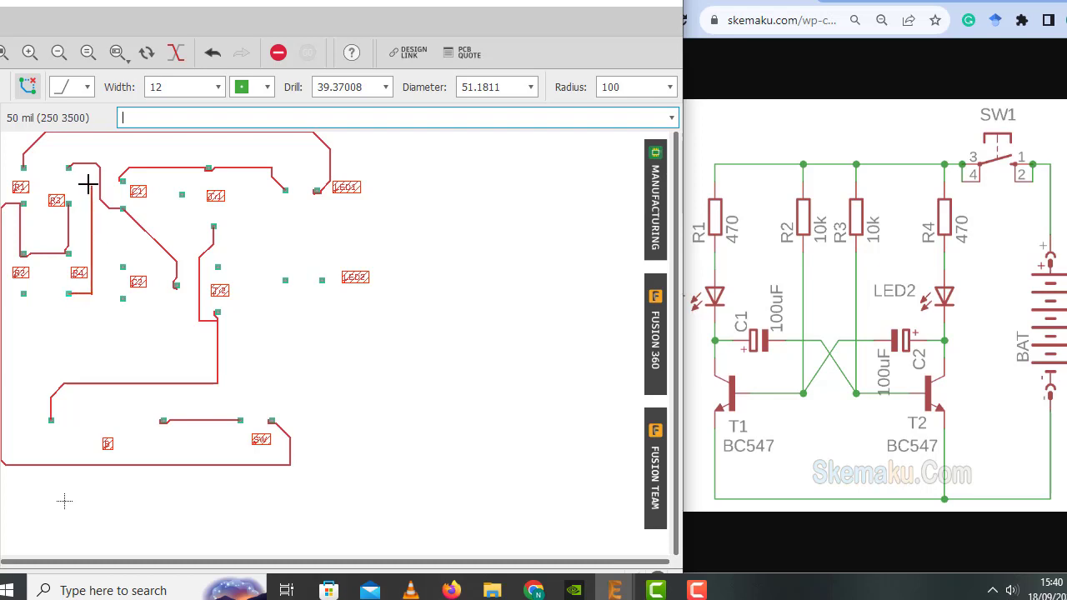
click(51, 152)
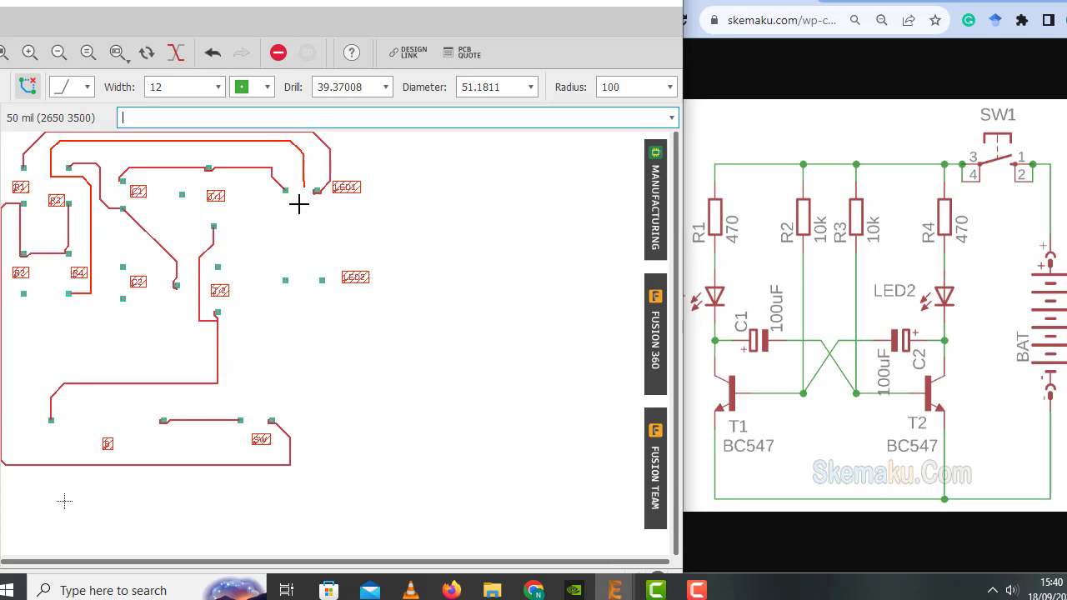
click(321, 282)
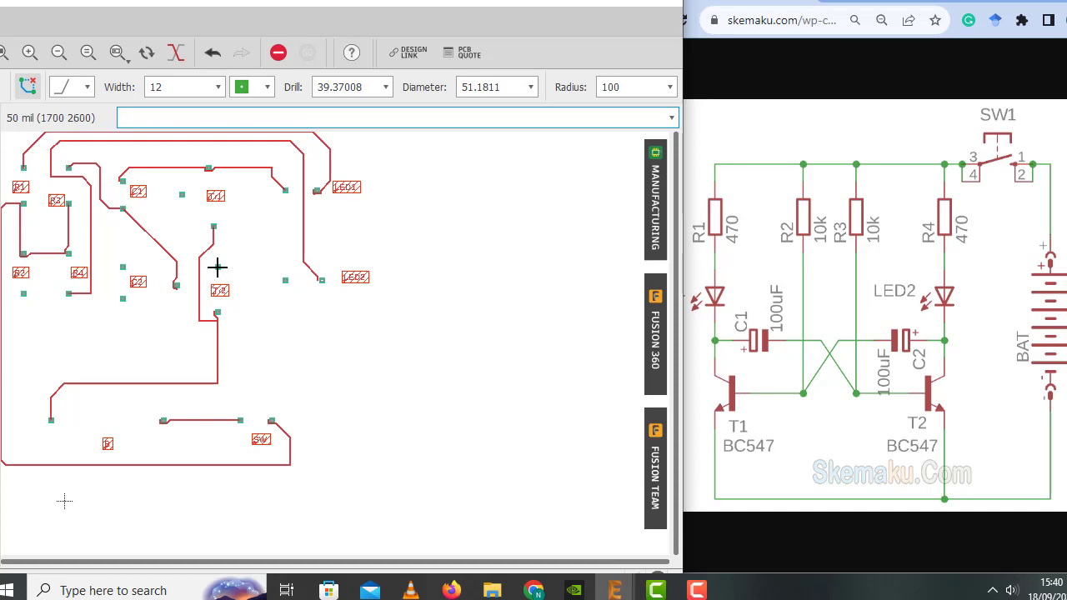
click(285, 280)
click(218, 266)
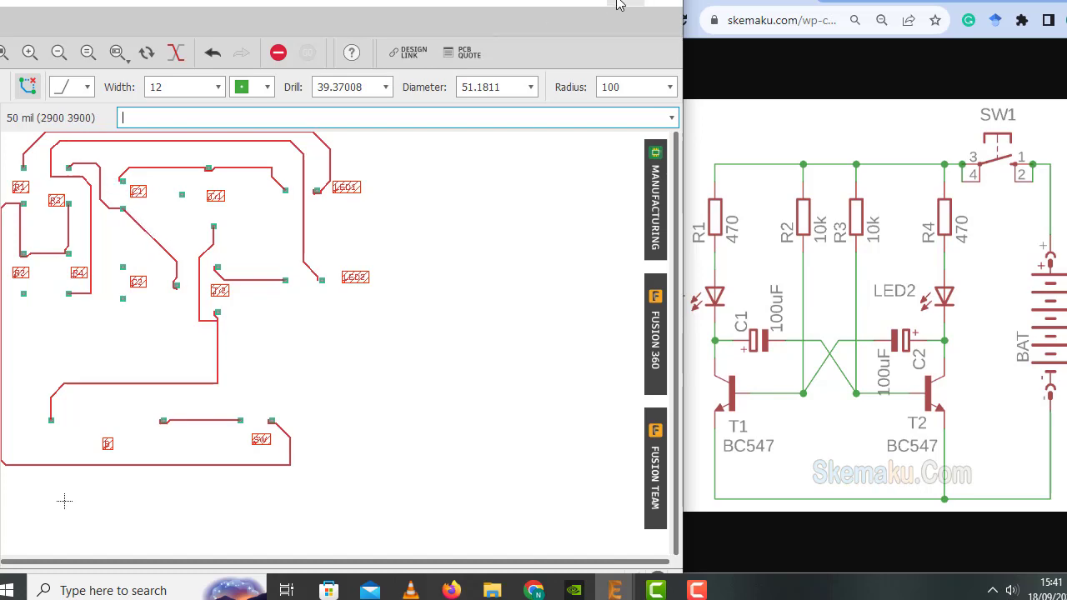
Rip up the diagonal trace between C1's lower via and Tr2's left via.
click(621, 7)
click(32, 285)
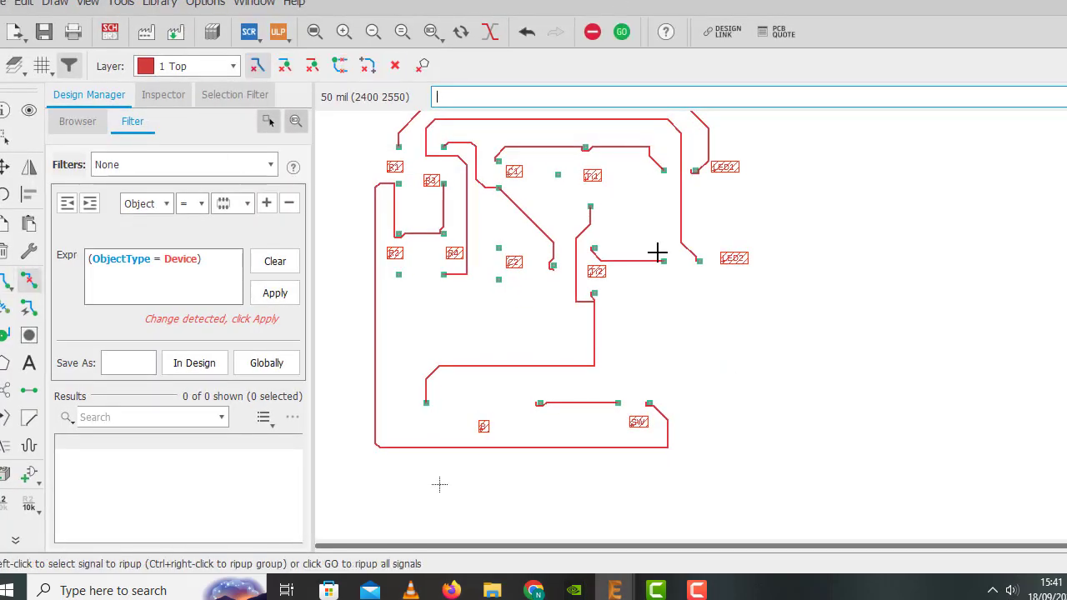
click(538, 231)
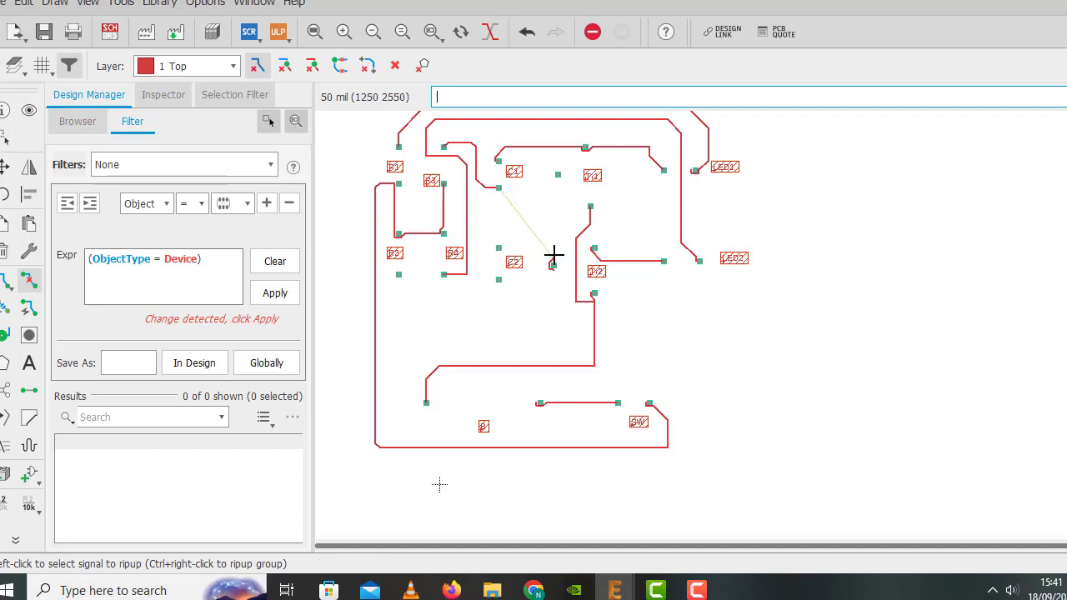
click(552, 262)
Try to route Tr2's left via to C1's lower via, first between C2's vias, and diagonally after undoing that.
click(3, 276)
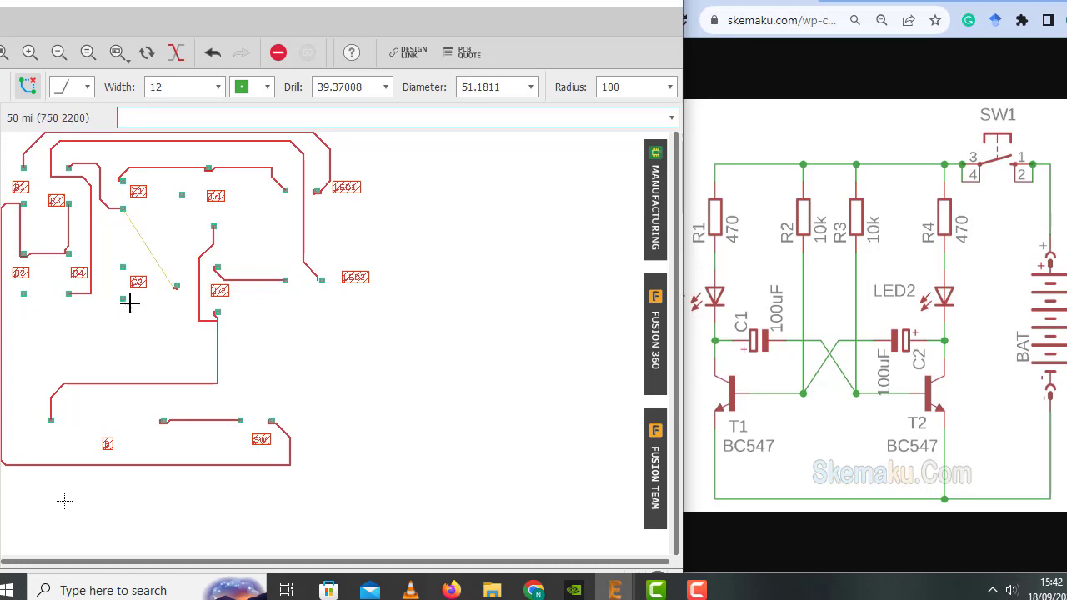
click(175, 286)
click(110, 288)
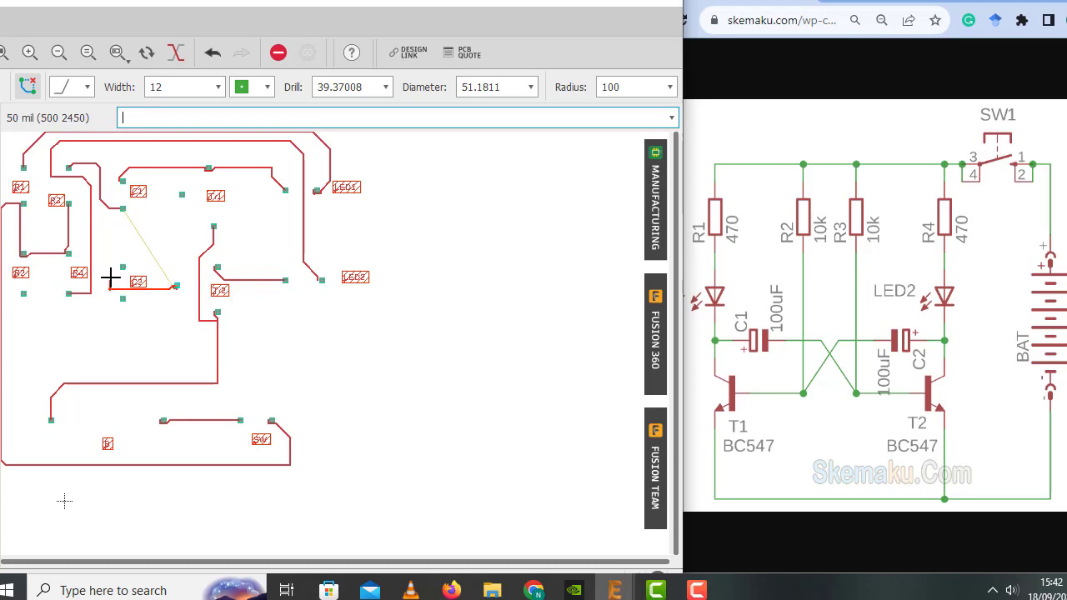
click(120, 208)
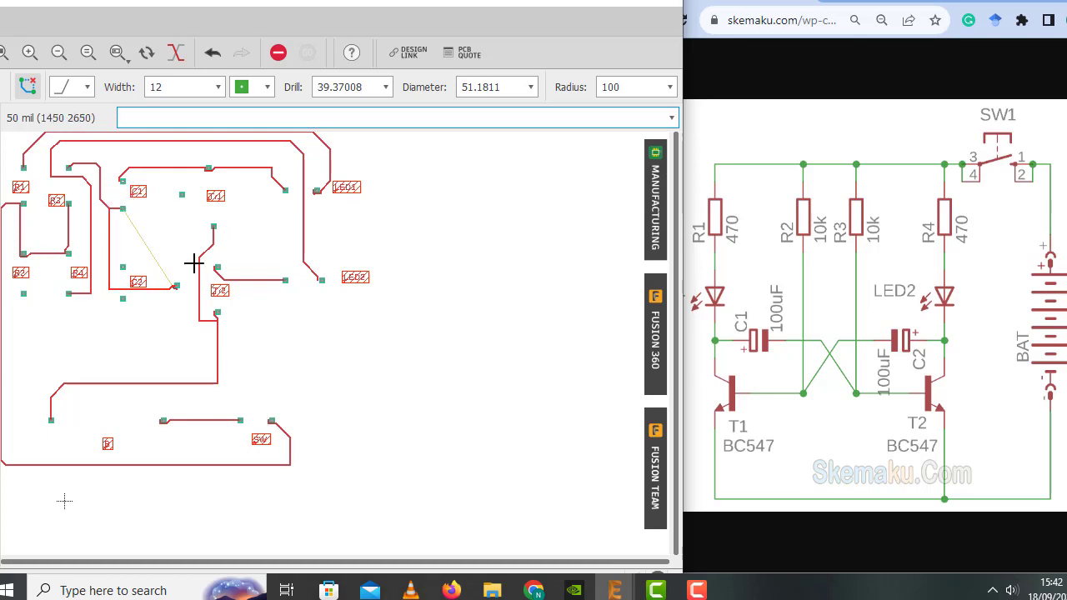
key(ctrl+z)
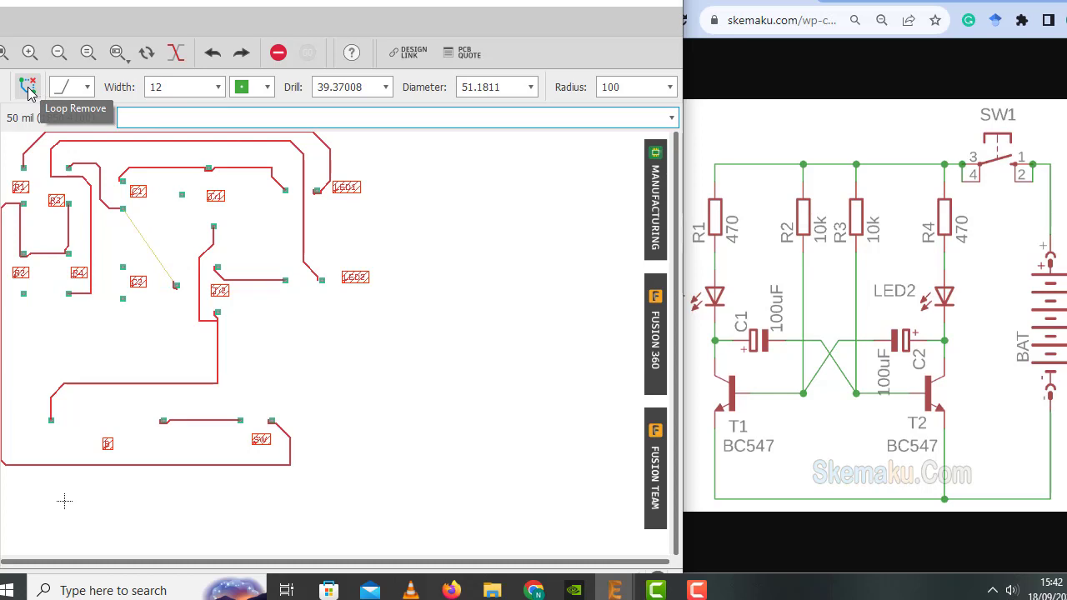
click(153, 254)
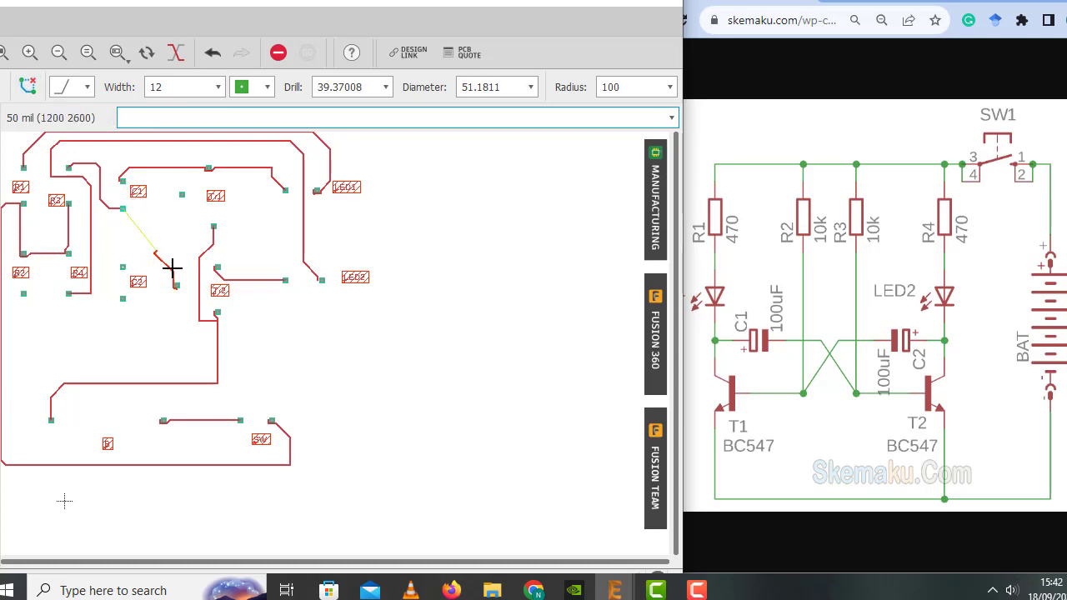
click(123, 212)
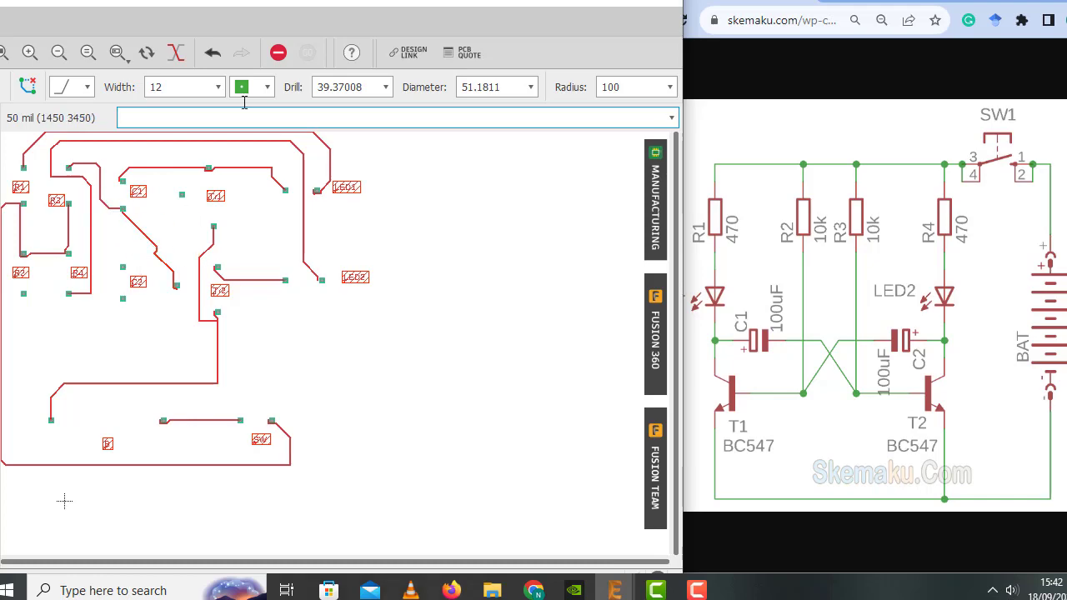
Rip up the kinked diagonal trace between C1's lower via and Tr2's left via.
click(639, 3)
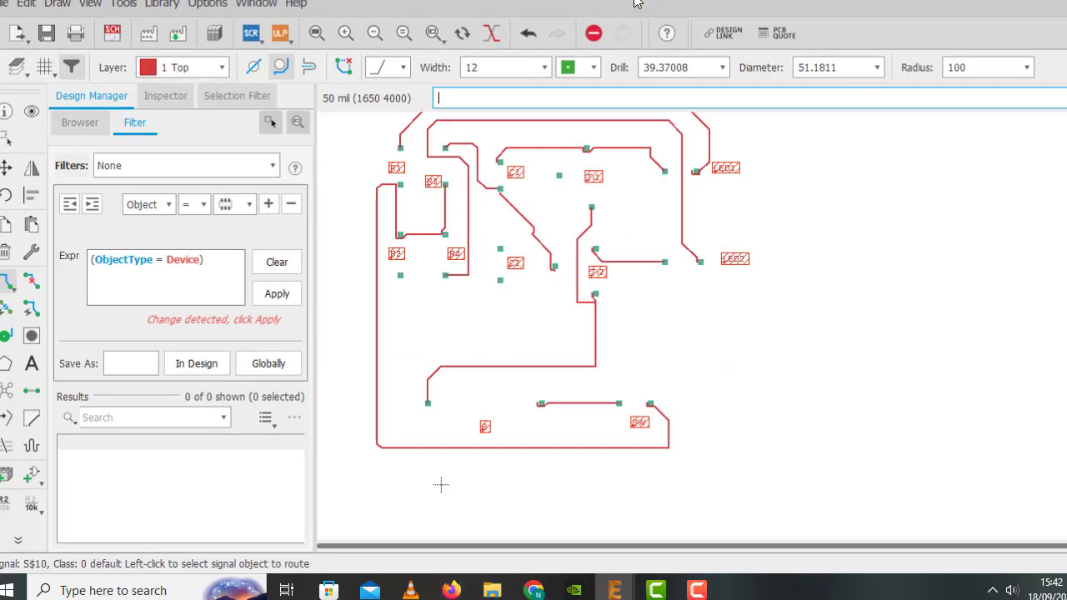
click(31, 285)
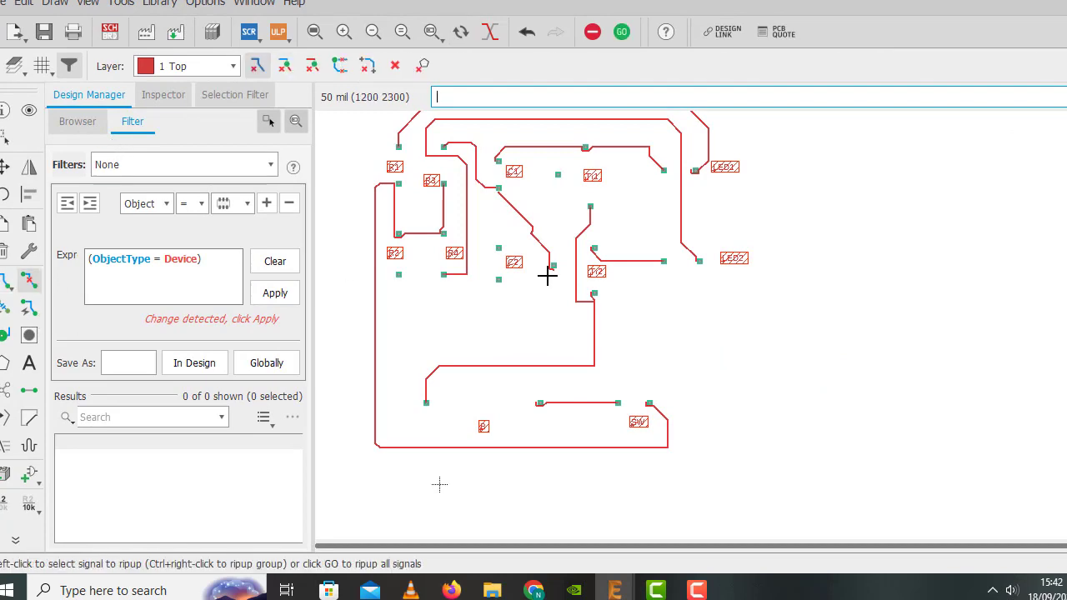
click(546, 254)
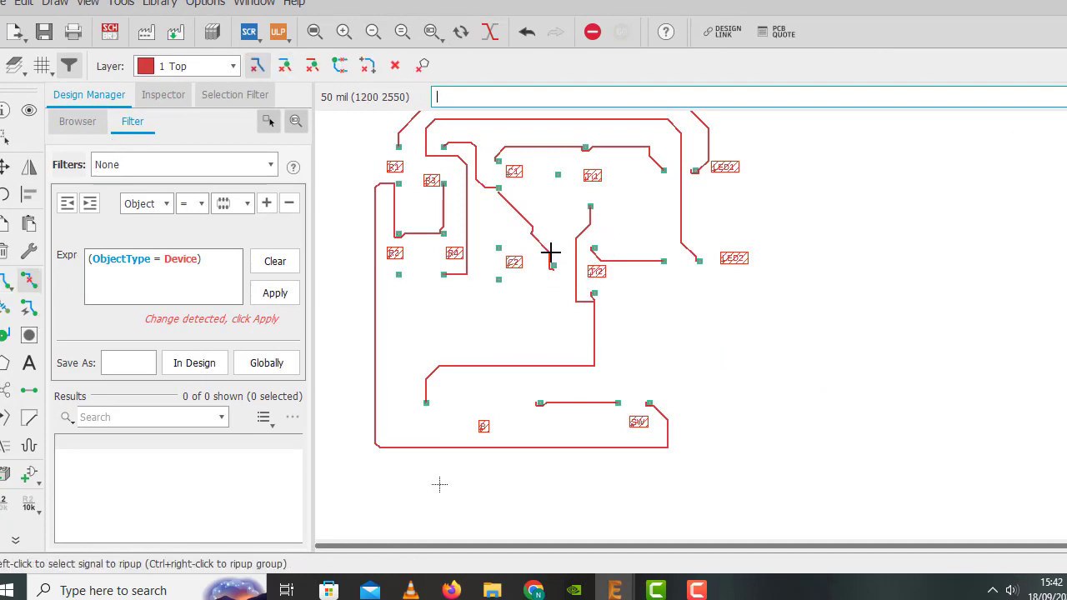
click(548, 253)
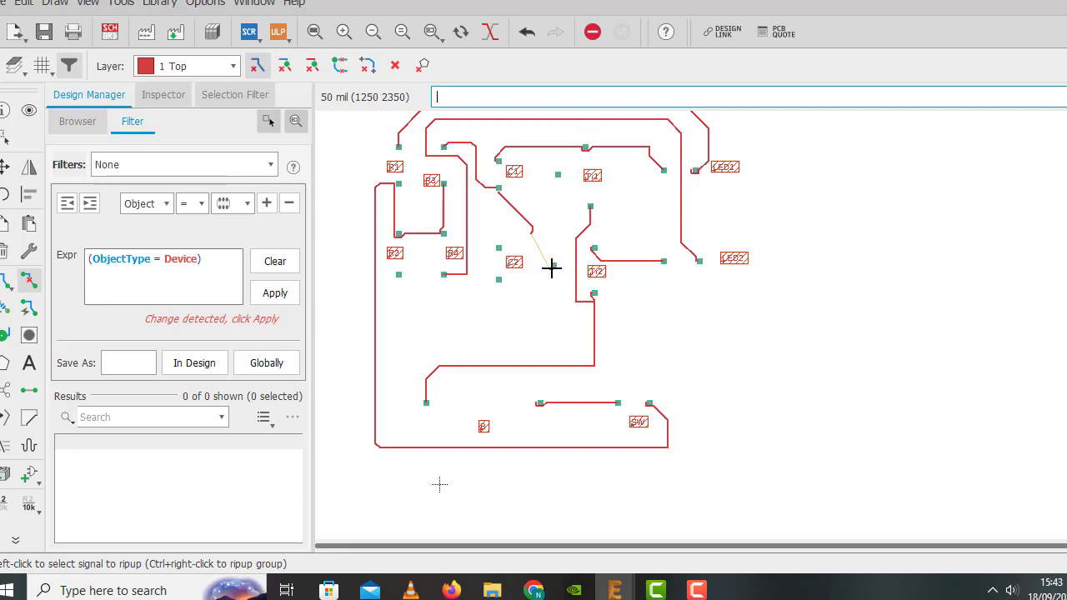
click(505, 197)
Route a trace from C1's lower via around the left of C2's upper via and between C2's vias to Tr2's left via.
click(7, 281)
click(496, 195)
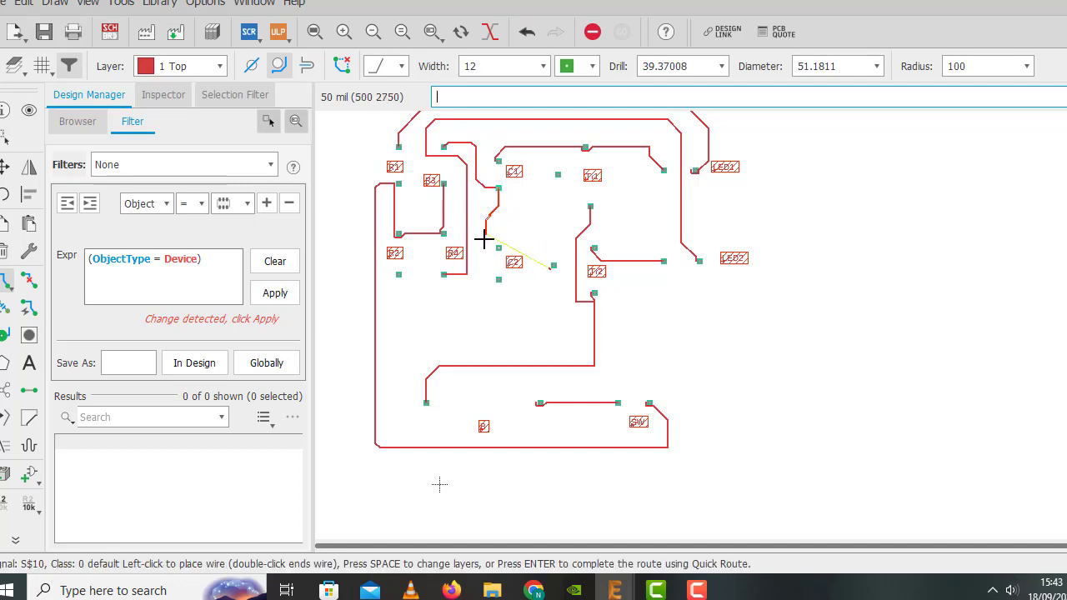
click(485, 269)
click(551, 269)
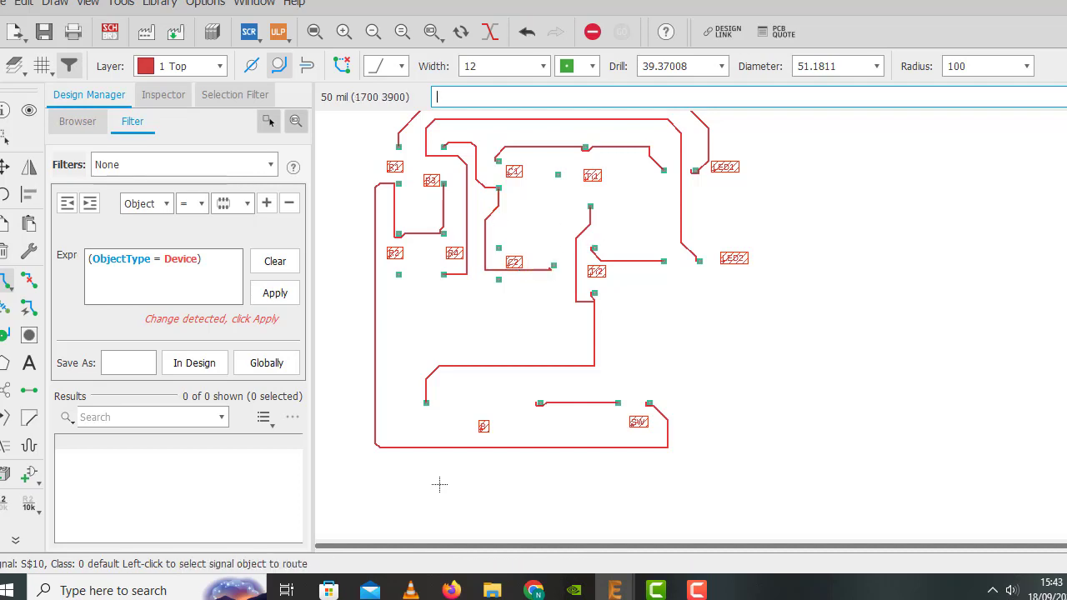
Route a trace from C2's upper via up between C1 and Tr1, over the Tr1 label, and down to LED2's left via.
click(1060, 2)
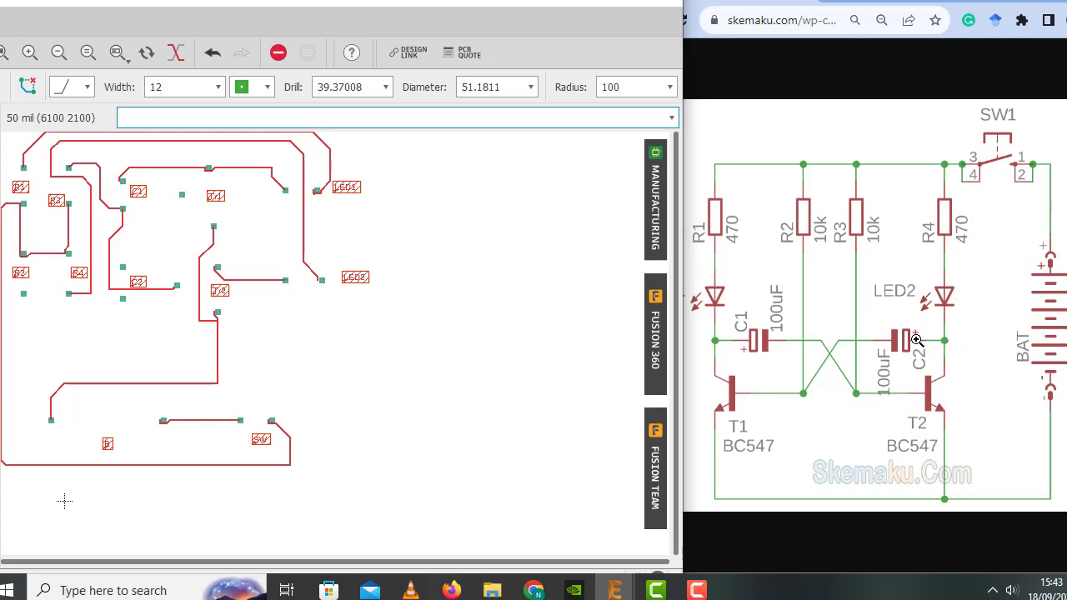
click(123, 266)
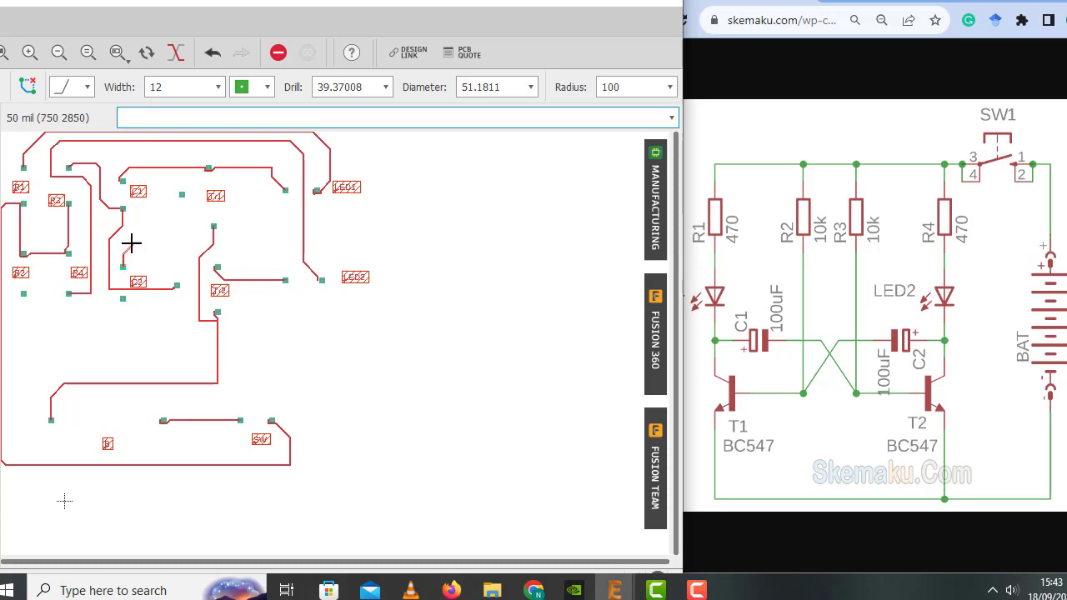
click(158, 181)
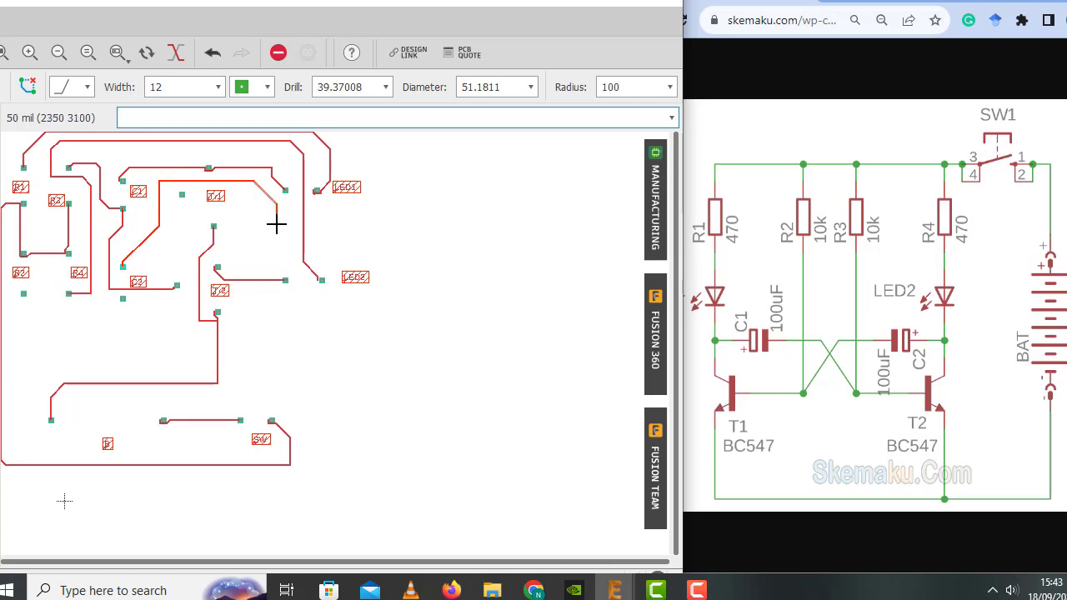
click(285, 280)
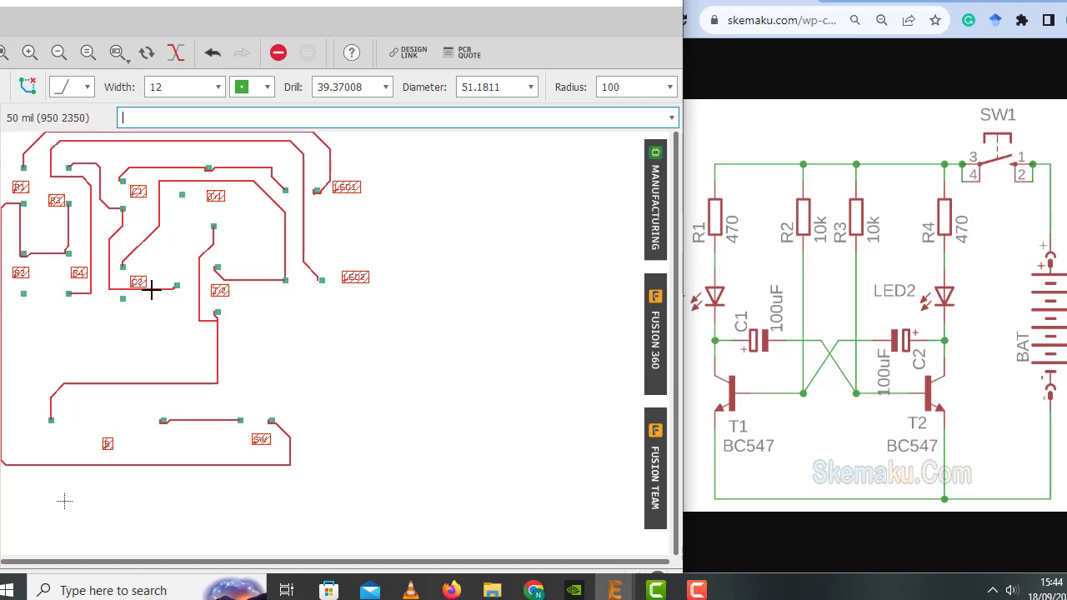
Try to route a trace with a diagonal first segment from R2's lower via to C2's lower via.
click(23, 294)
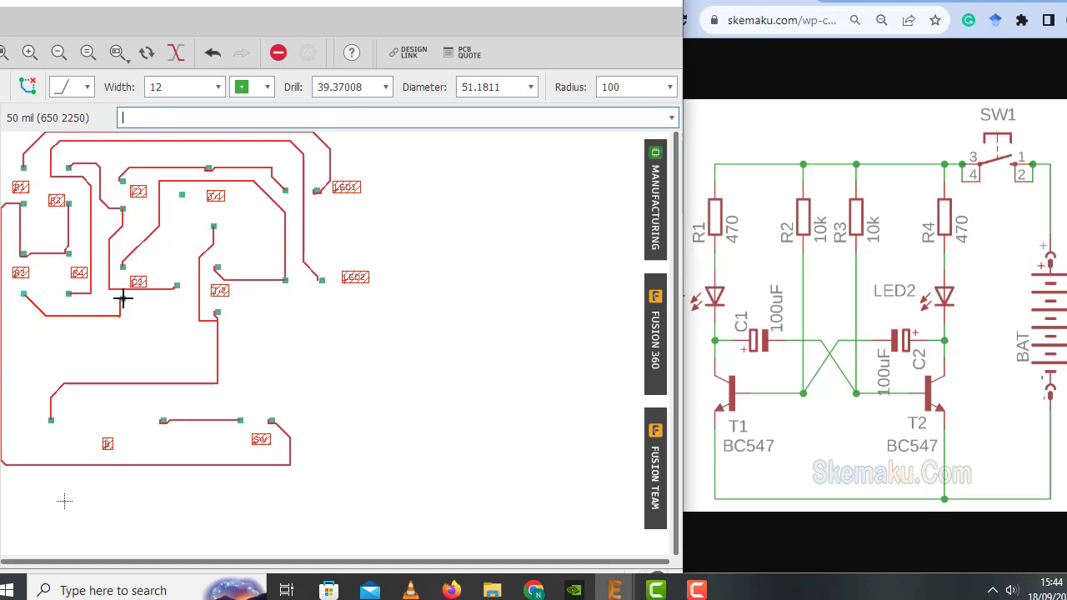
click(124, 299)
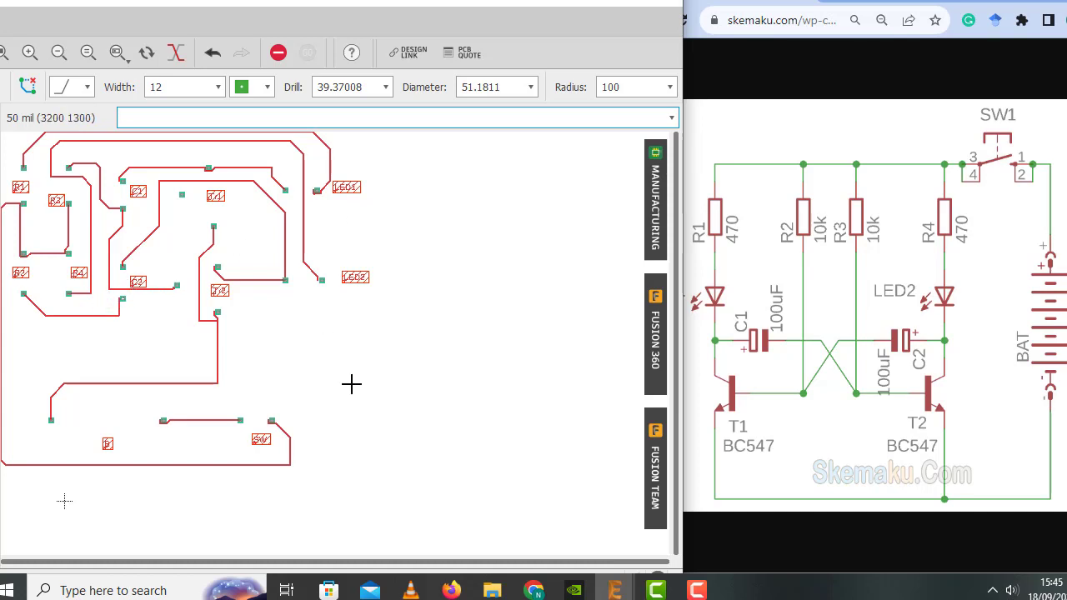
key(ctrl+z)
key(ctrl+z)
key(ctrl+z)
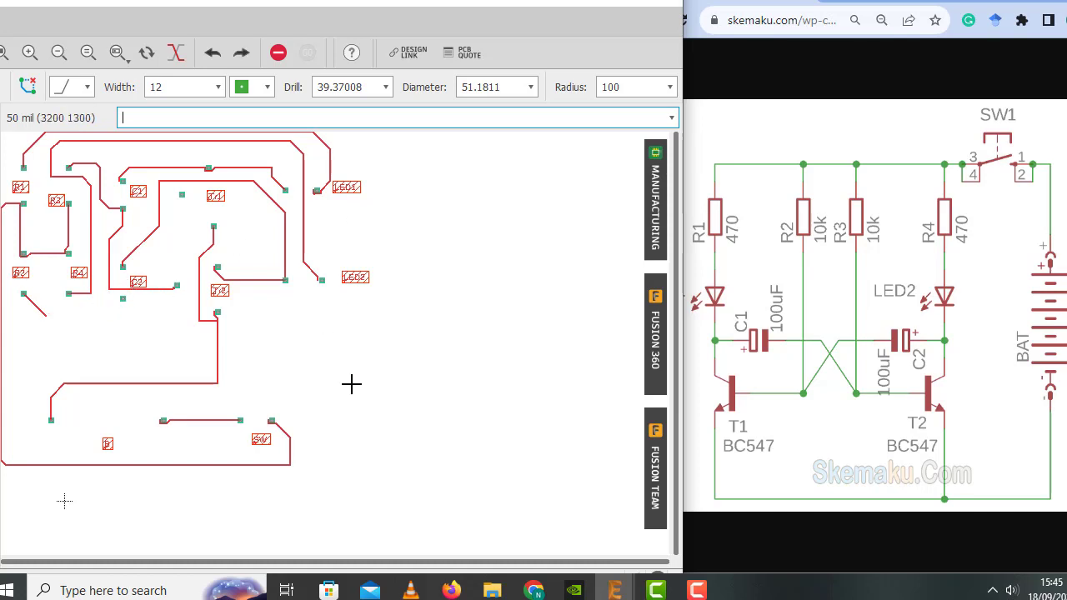
Route a trace from R2's lower via straight down, across below R4, and up to C2's lower via.
click(23, 294)
click(118, 325)
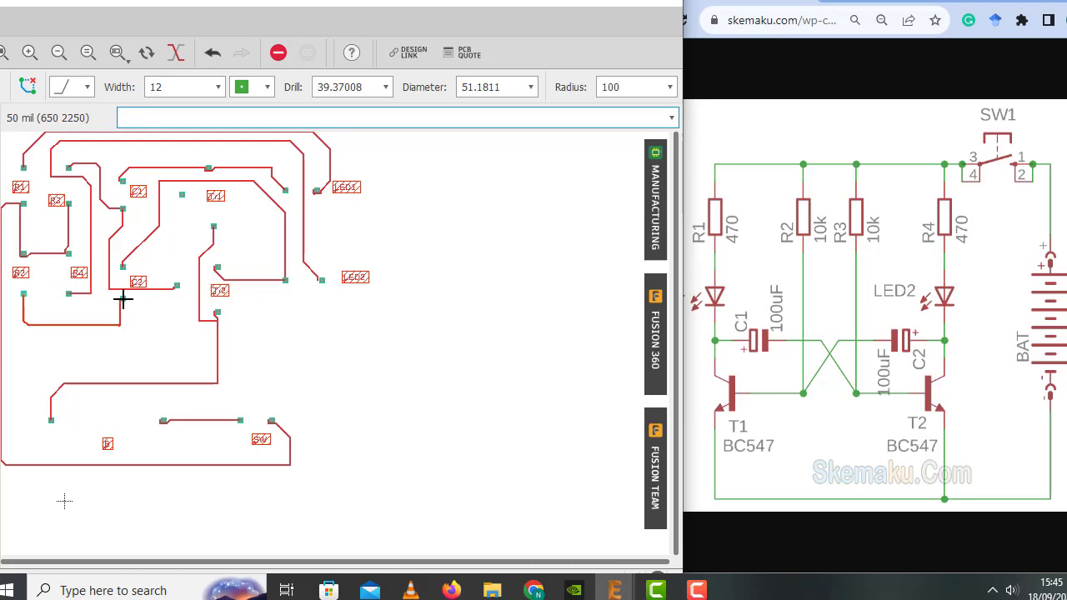
click(123, 298)
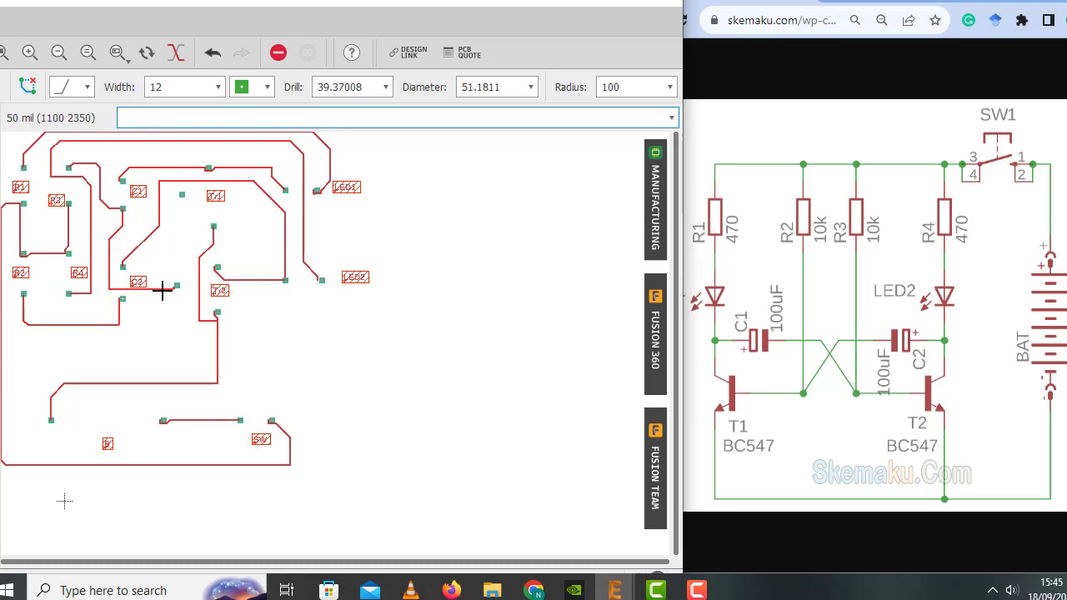
click(993, 590)
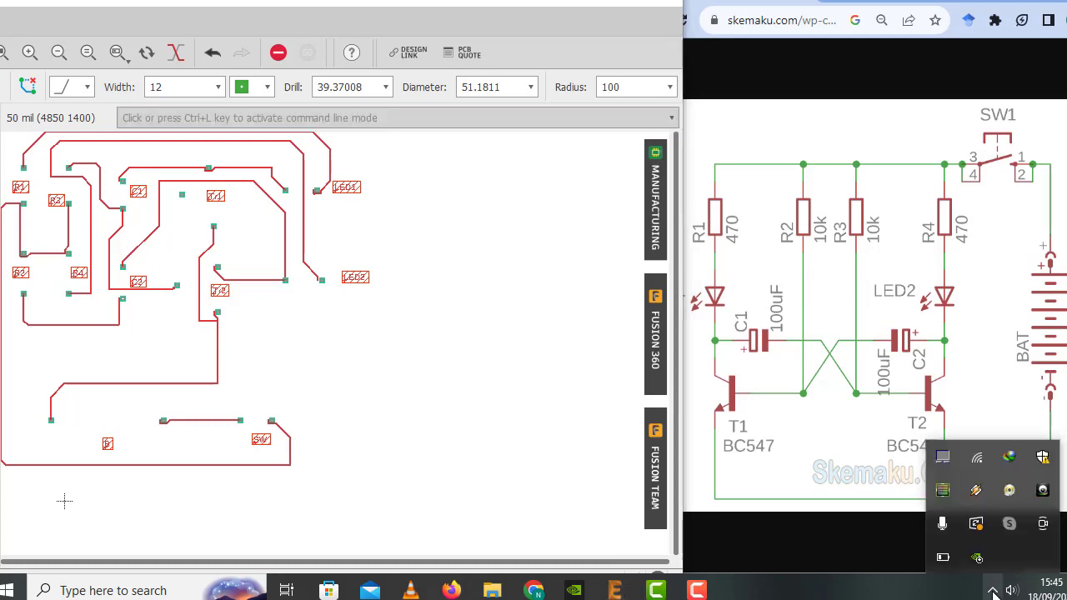
click(541, 430)
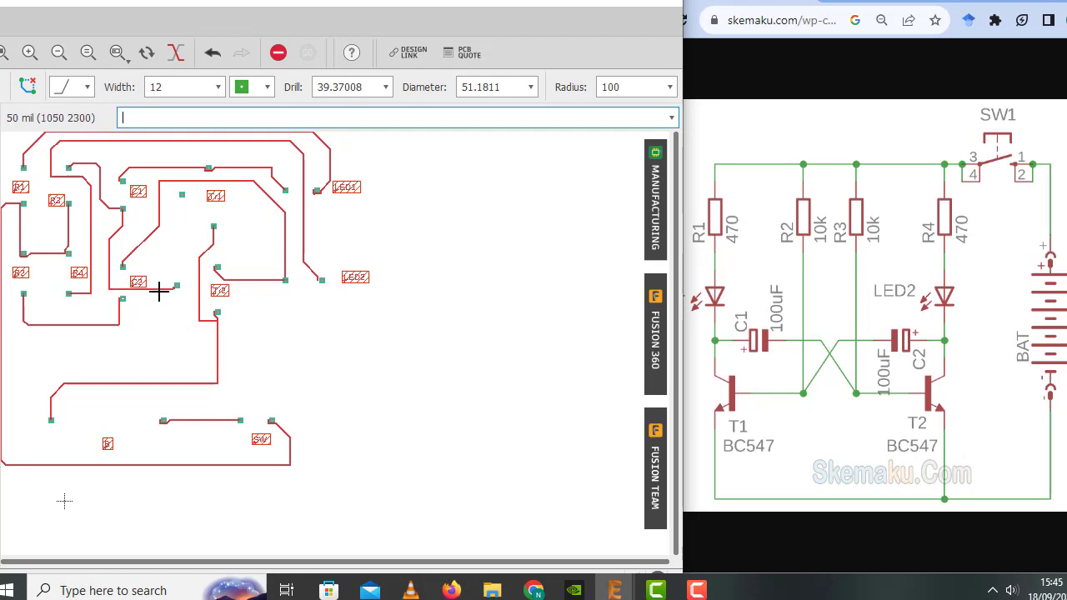
Rip up the horizontal trace segment that runs between C2's vias towards Tr2's left via.
click(625, 3)
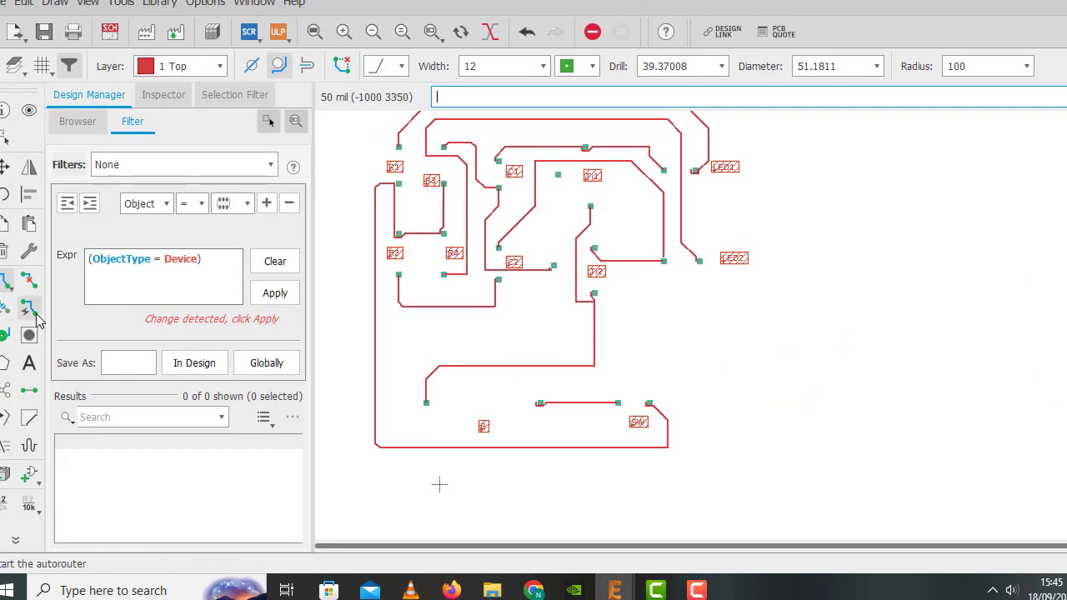
click(27, 280)
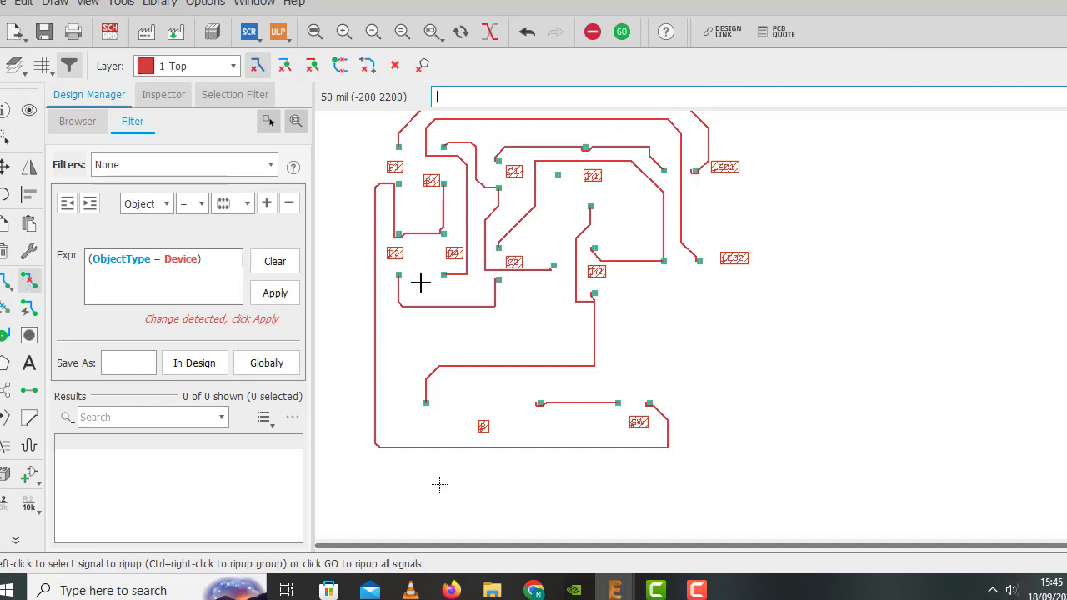
click(538, 269)
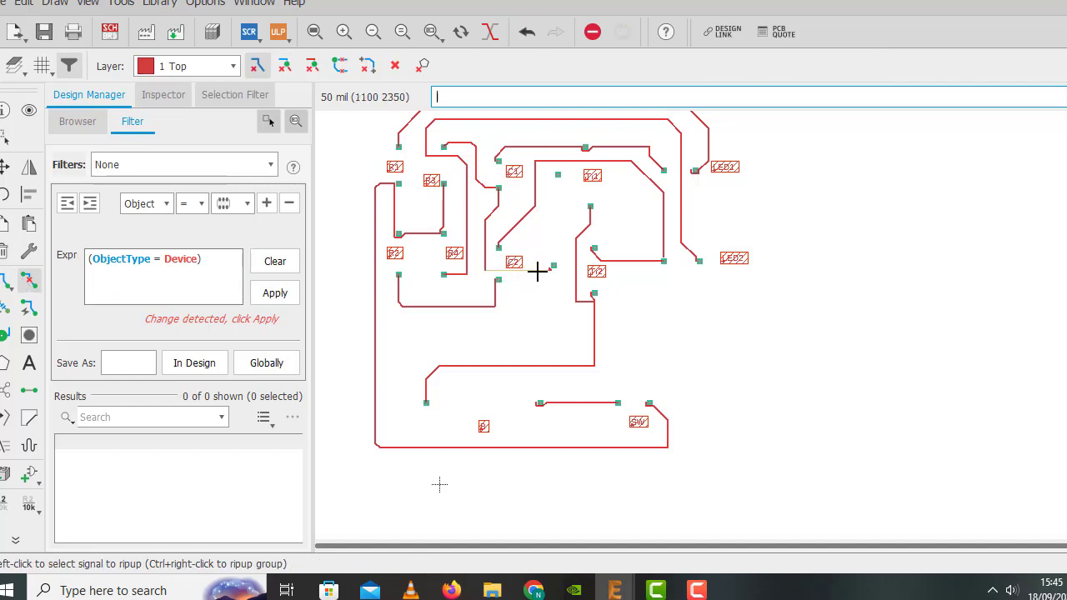
Rip up the remaining vertical and diagonal trace segments running down from C1's lower via.
click(484, 258)
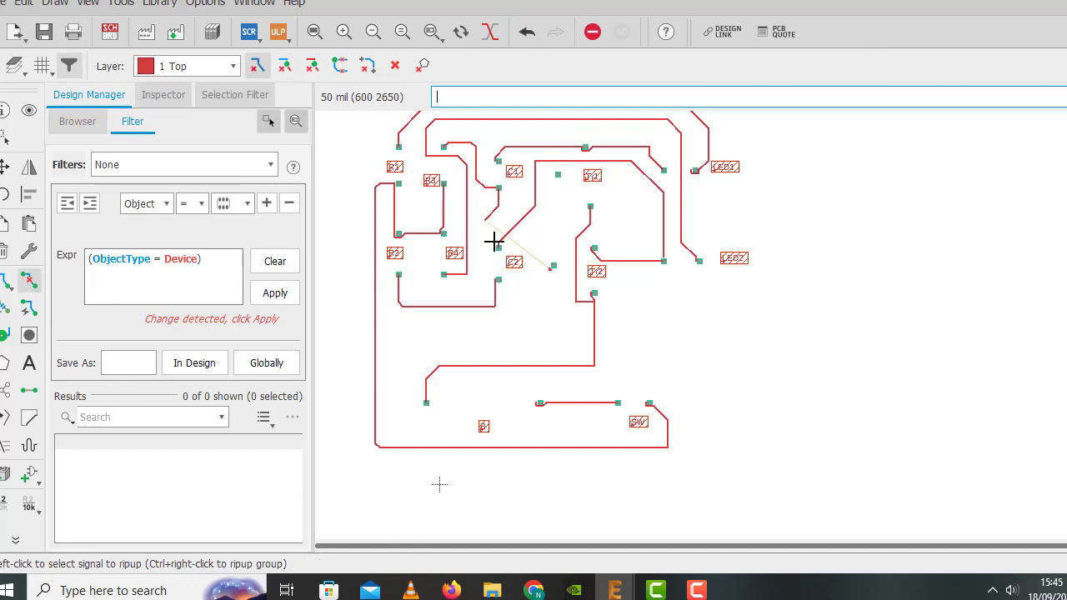
click(492, 210)
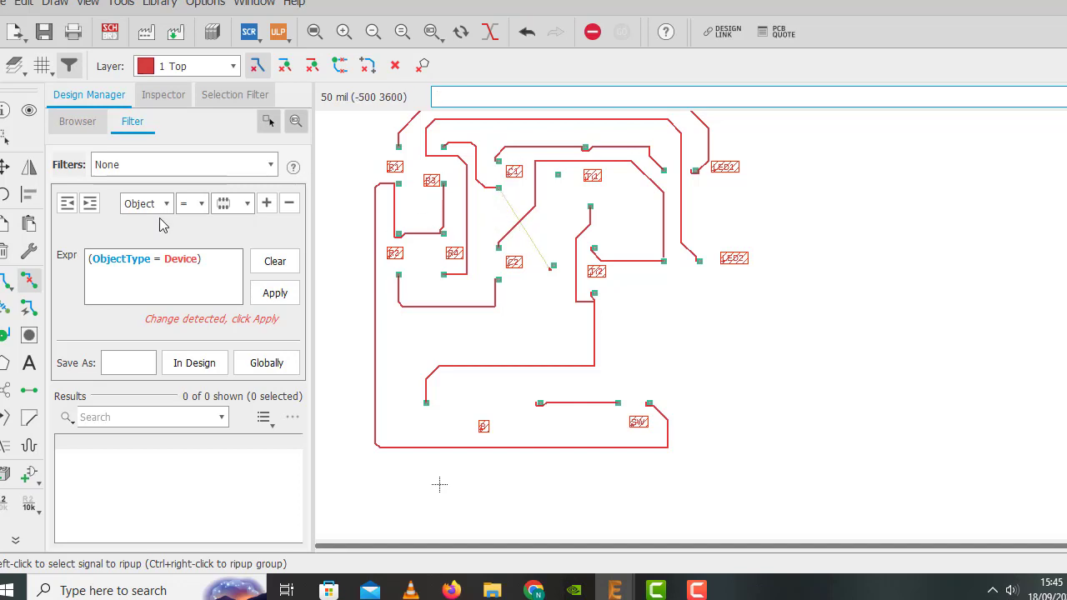
Route a trace from C1's lower via under R4's lower via, around R2's lower via, below the R2–C2 trace and up to Tr2's left via.
click(30, 307)
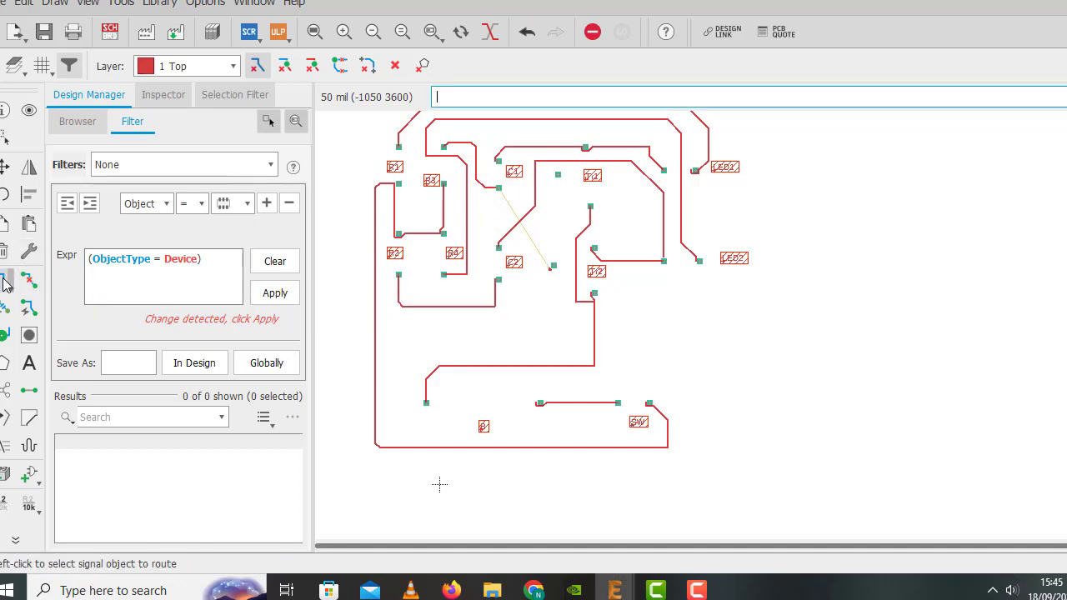
click(496, 185)
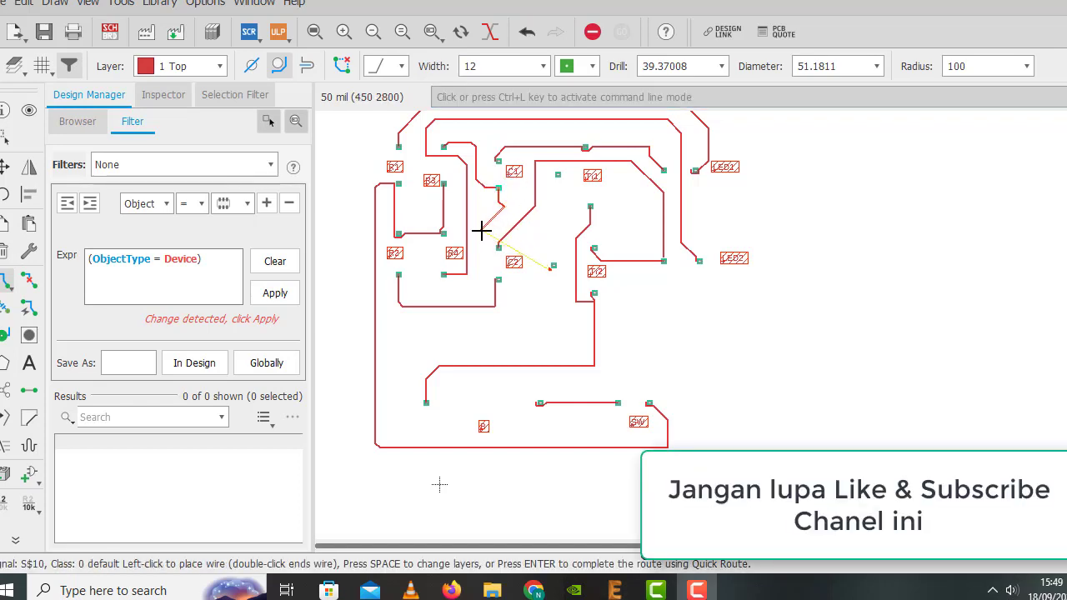
click(481, 230)
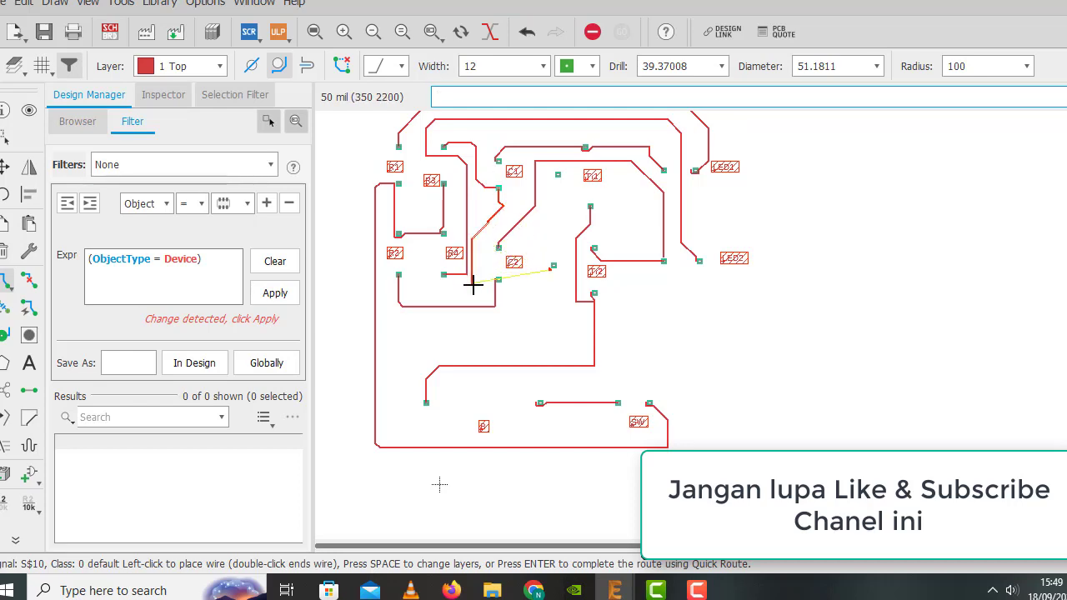
click(477, 282)
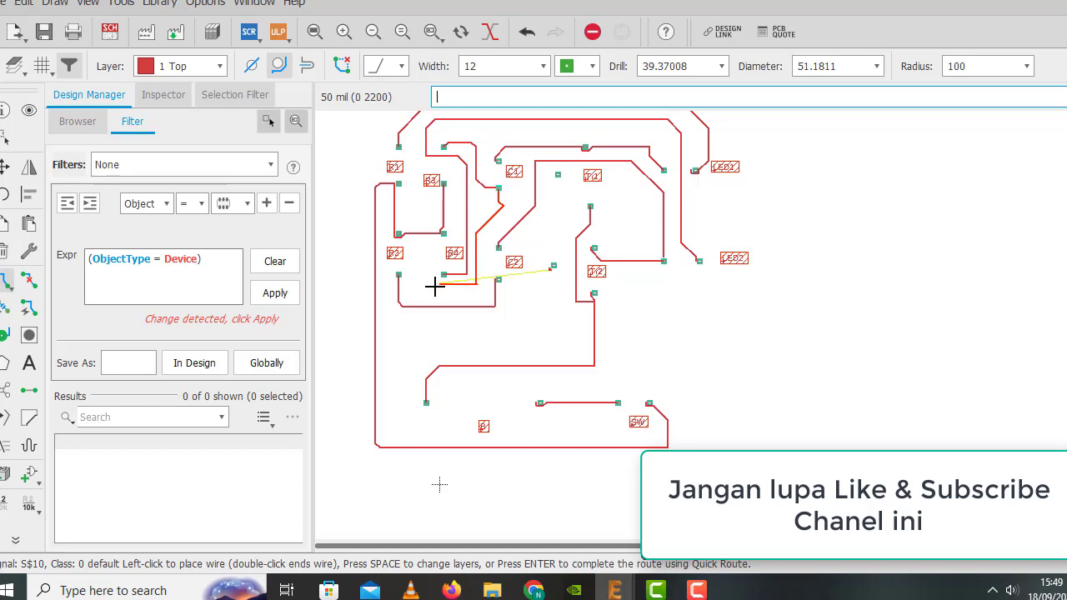
click(426, 283)
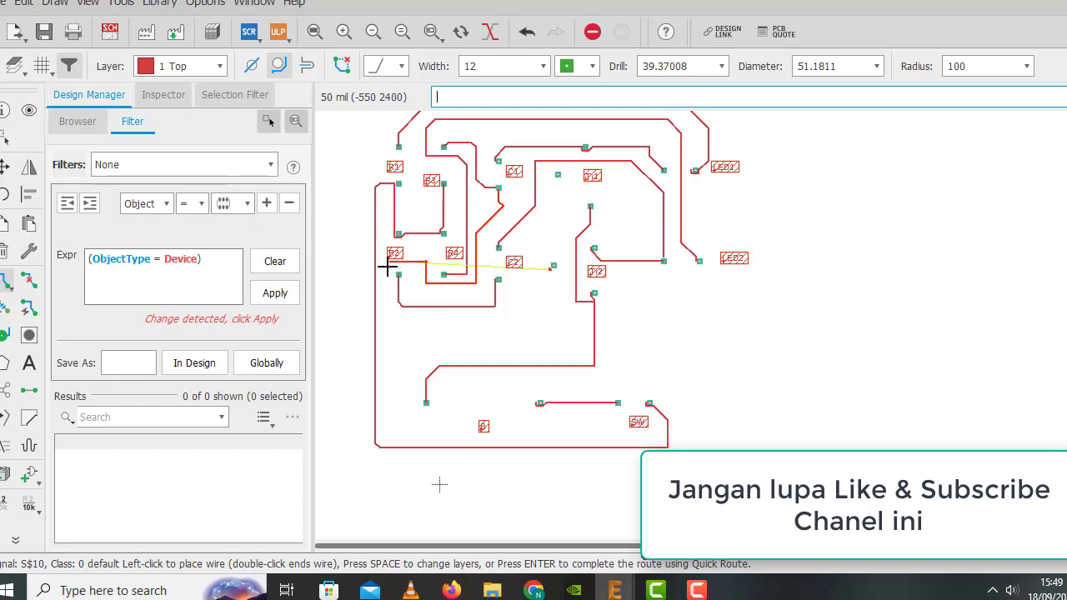
click(385, 260)
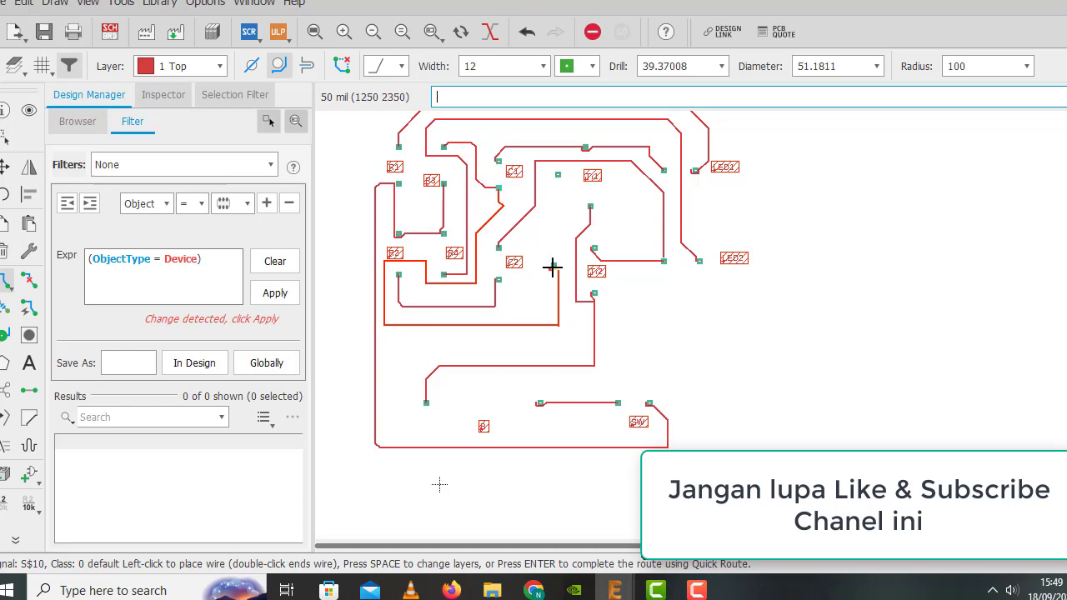
click(554, 267)
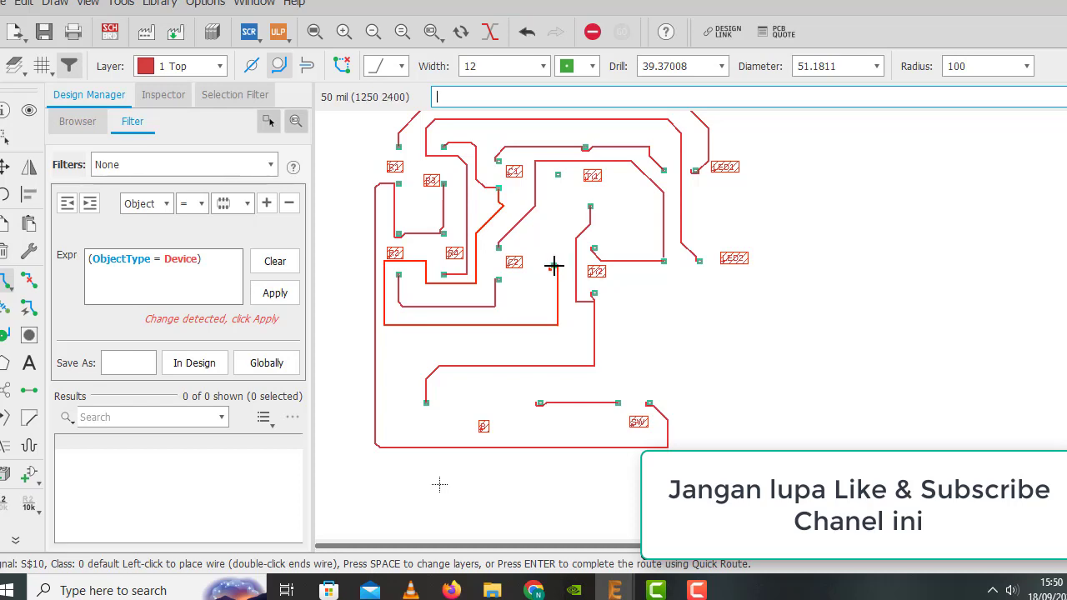
click(555, 265)
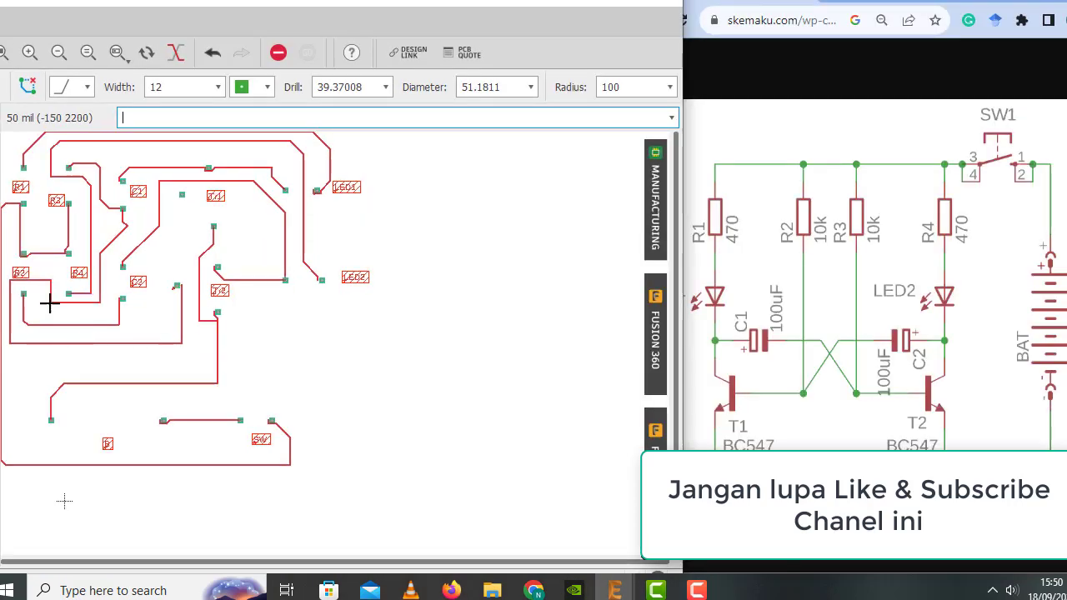
Route a trace from C2's lower via across towards Tr2 and up between C2 and Tr2 to Tr1's left via.
click(122, 299)
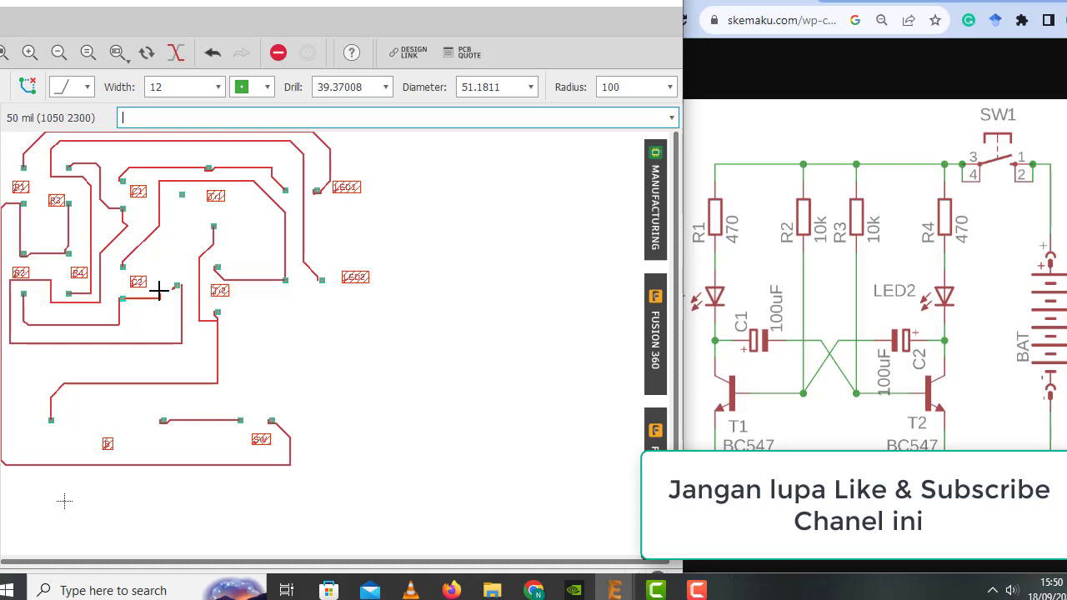
click(181, 194)
right_click(182, 199)
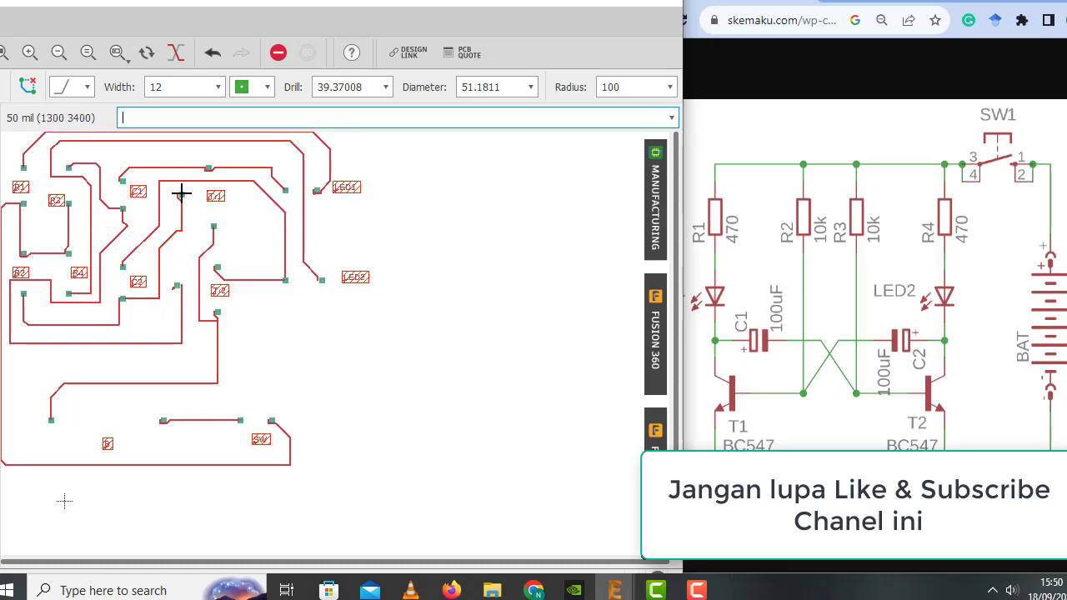